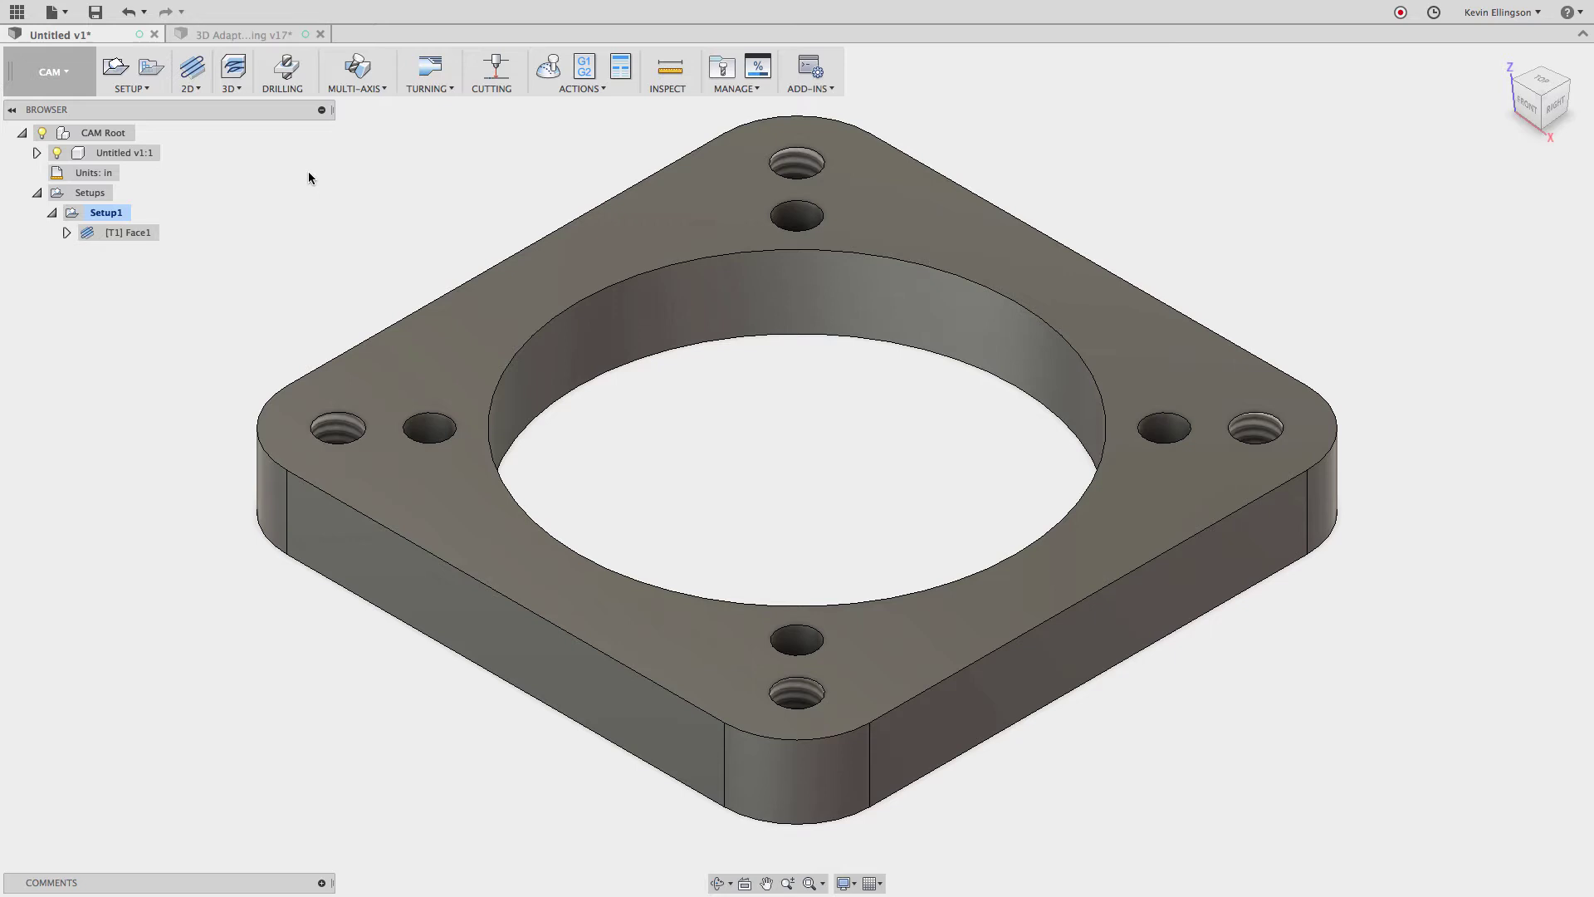
Step: Create a 2D Adaptive Clearing operation with the Ø1/2" flat tool from the 3D Adaptive Clearing v17 library
click(198, 89)
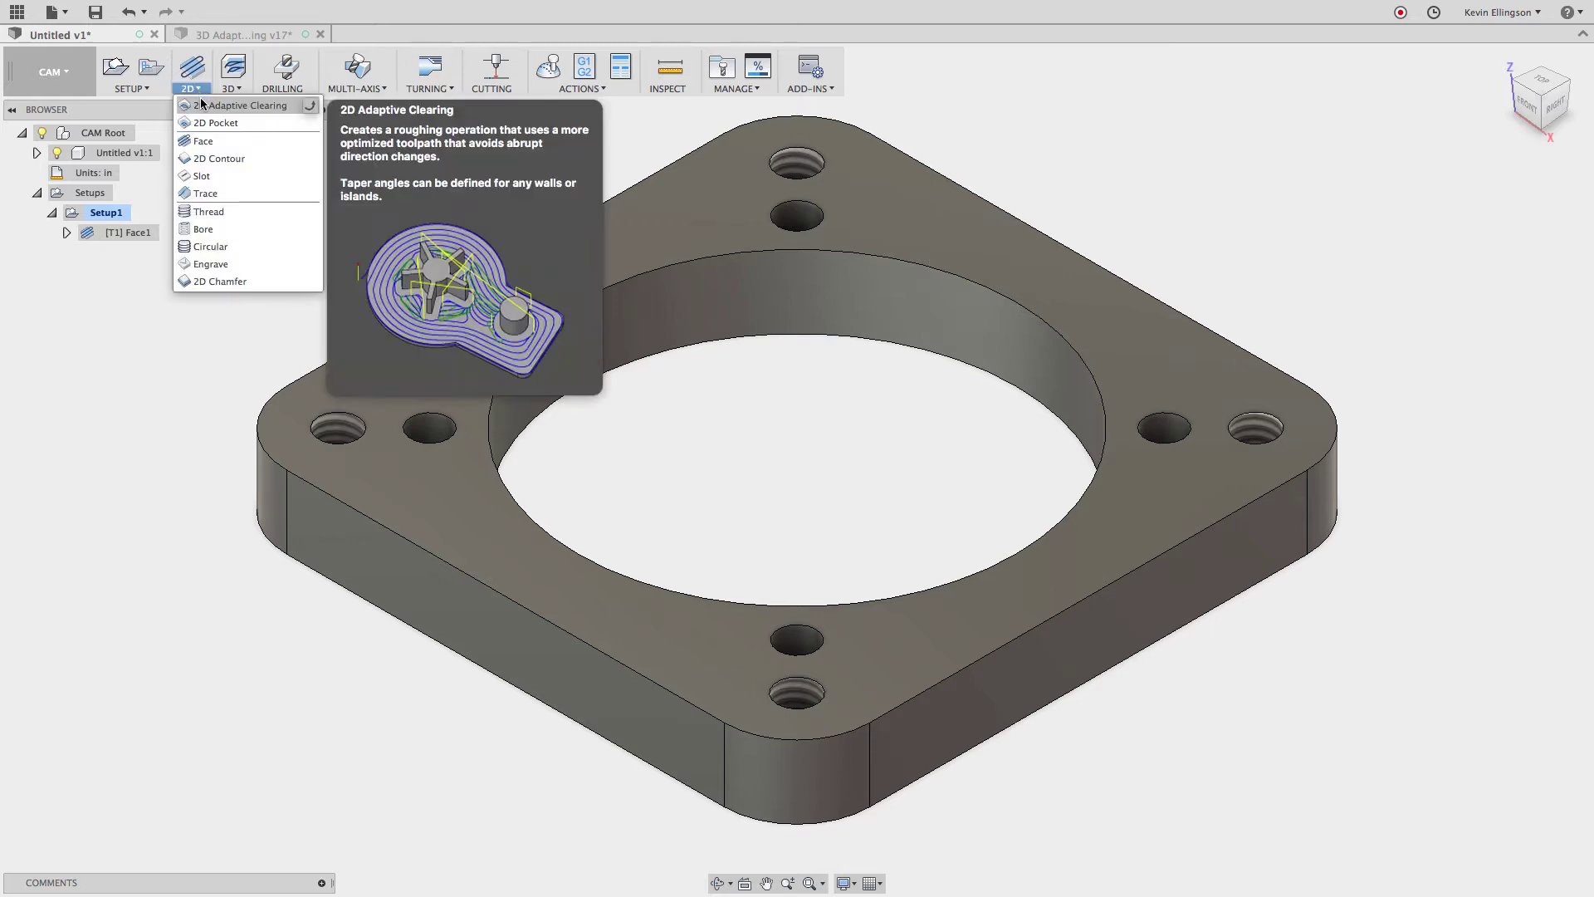
click(237, 105)
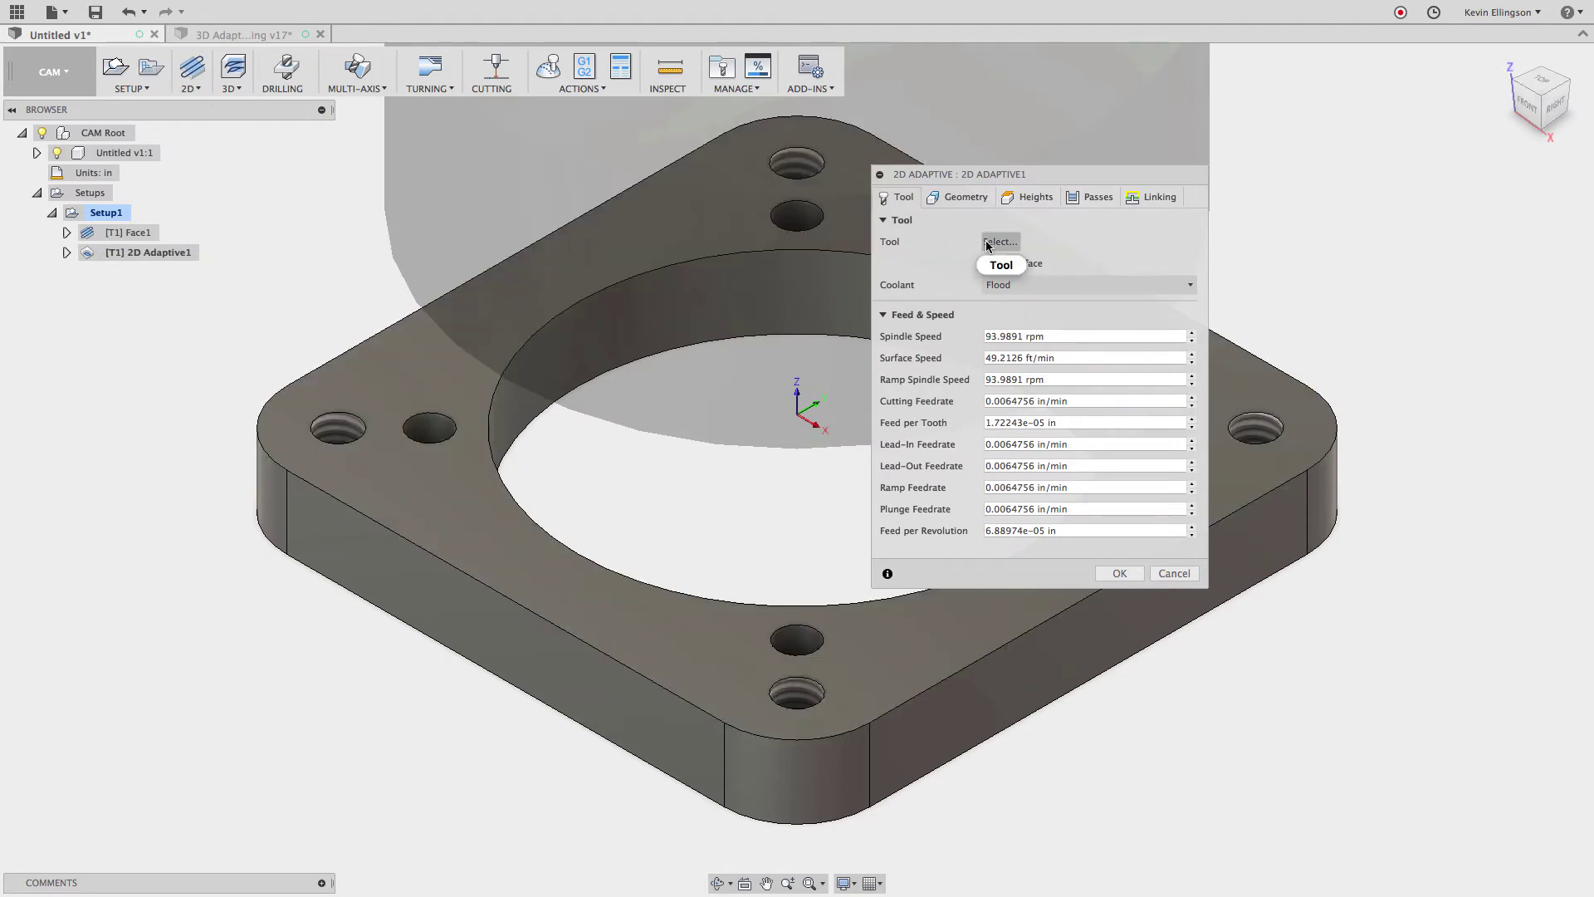
click(1000, 242)
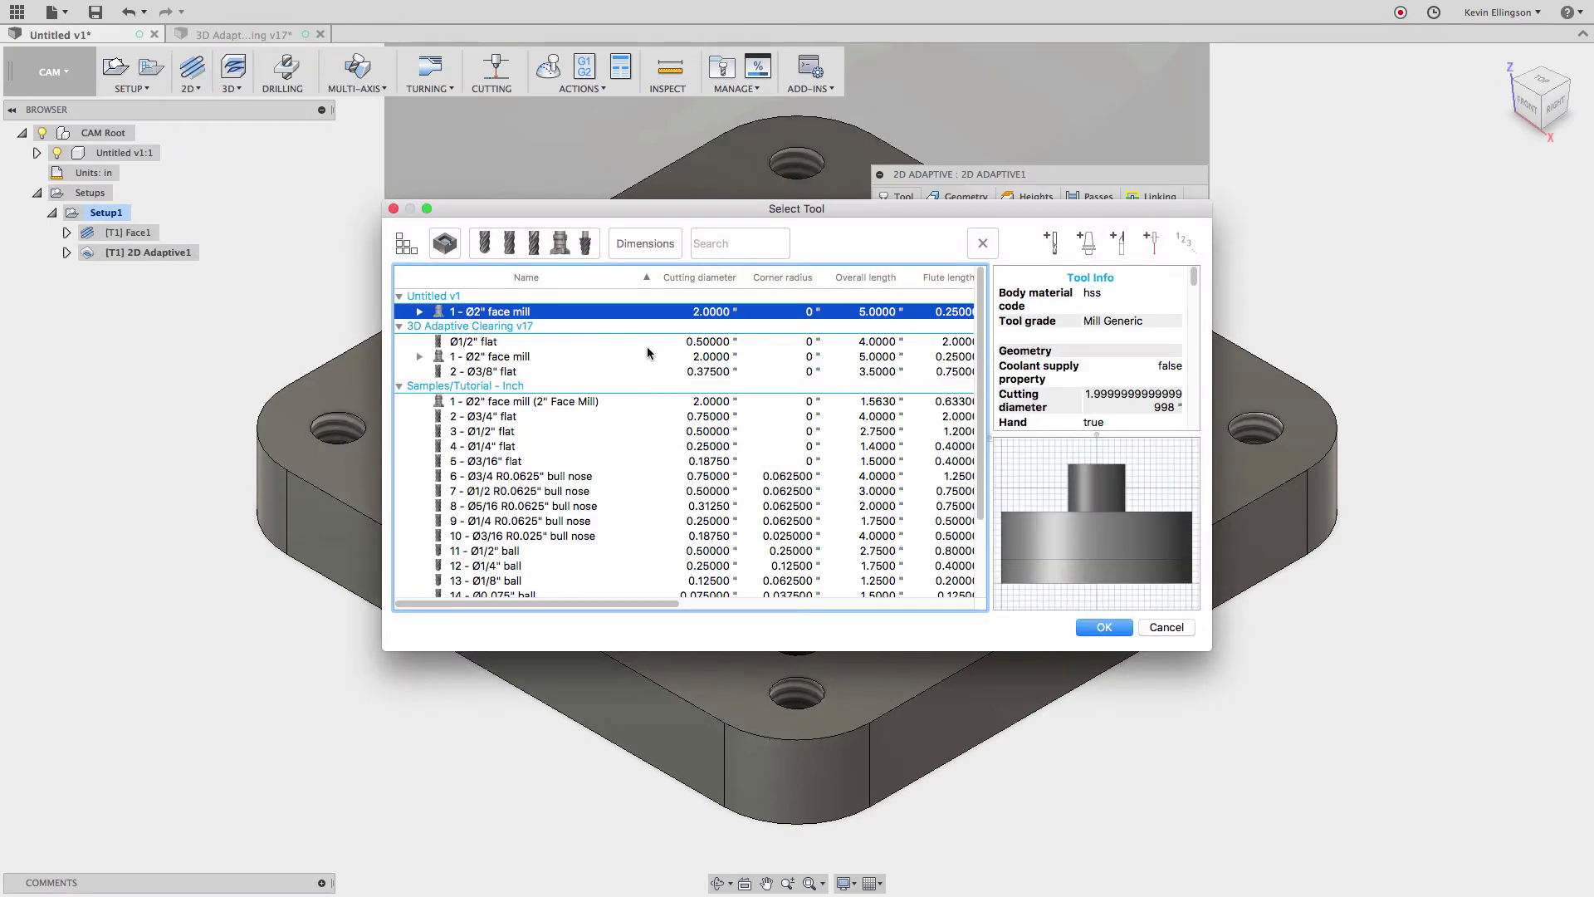
click(647, 353)
click(600, 341)
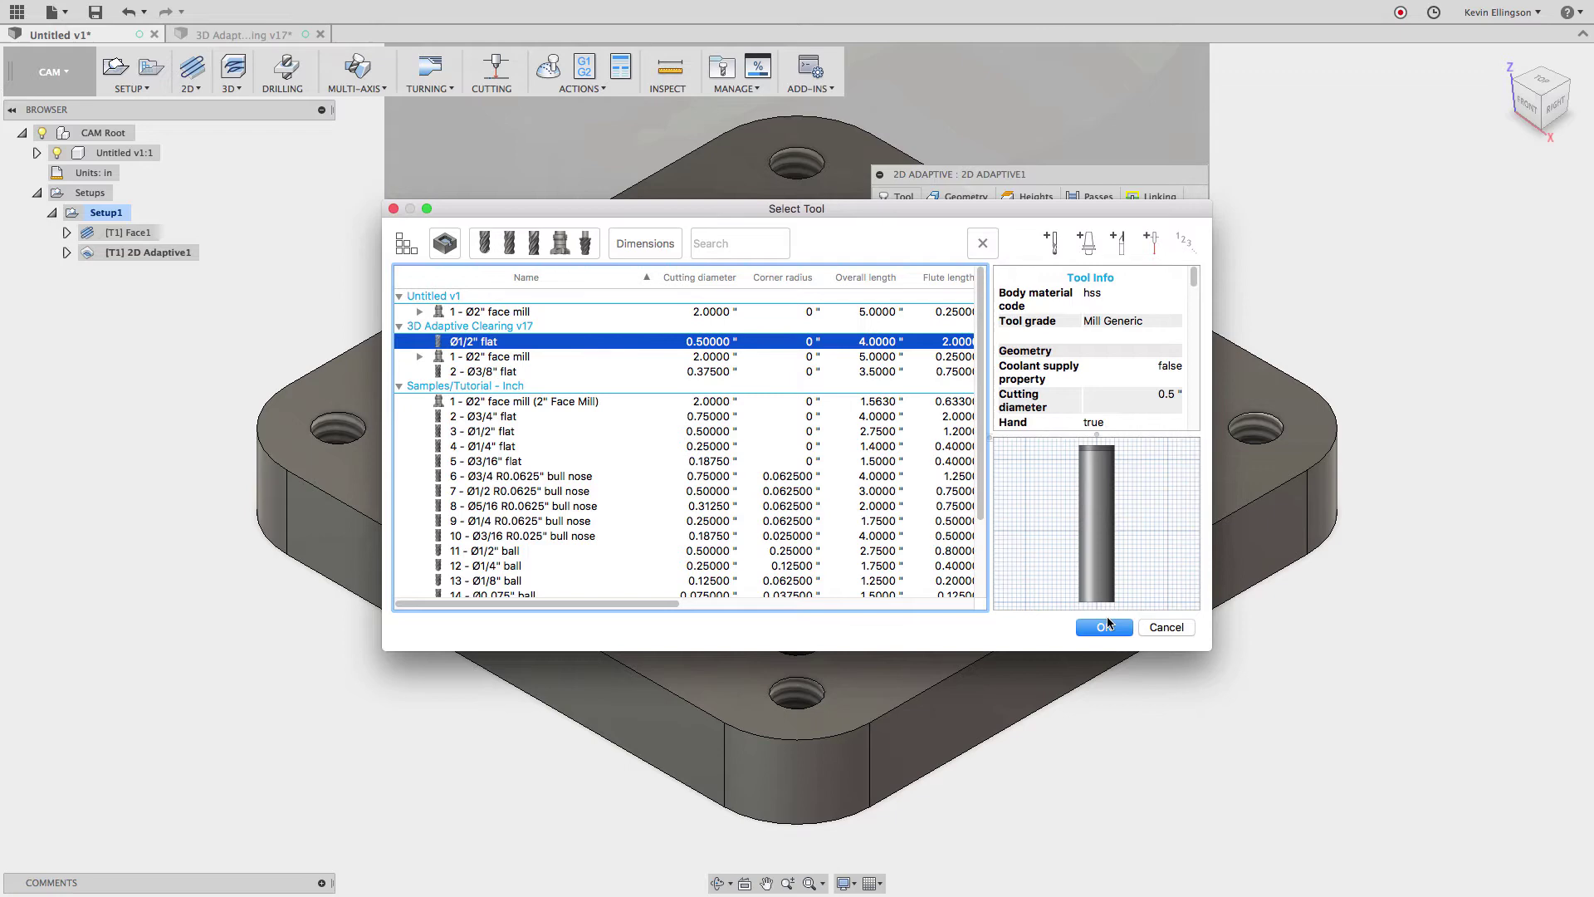
click(1103, 627)
Step: Select the central bore's bottom edge as the pocket and set the Bottom Height offset to -.02 in
click(952, 197)
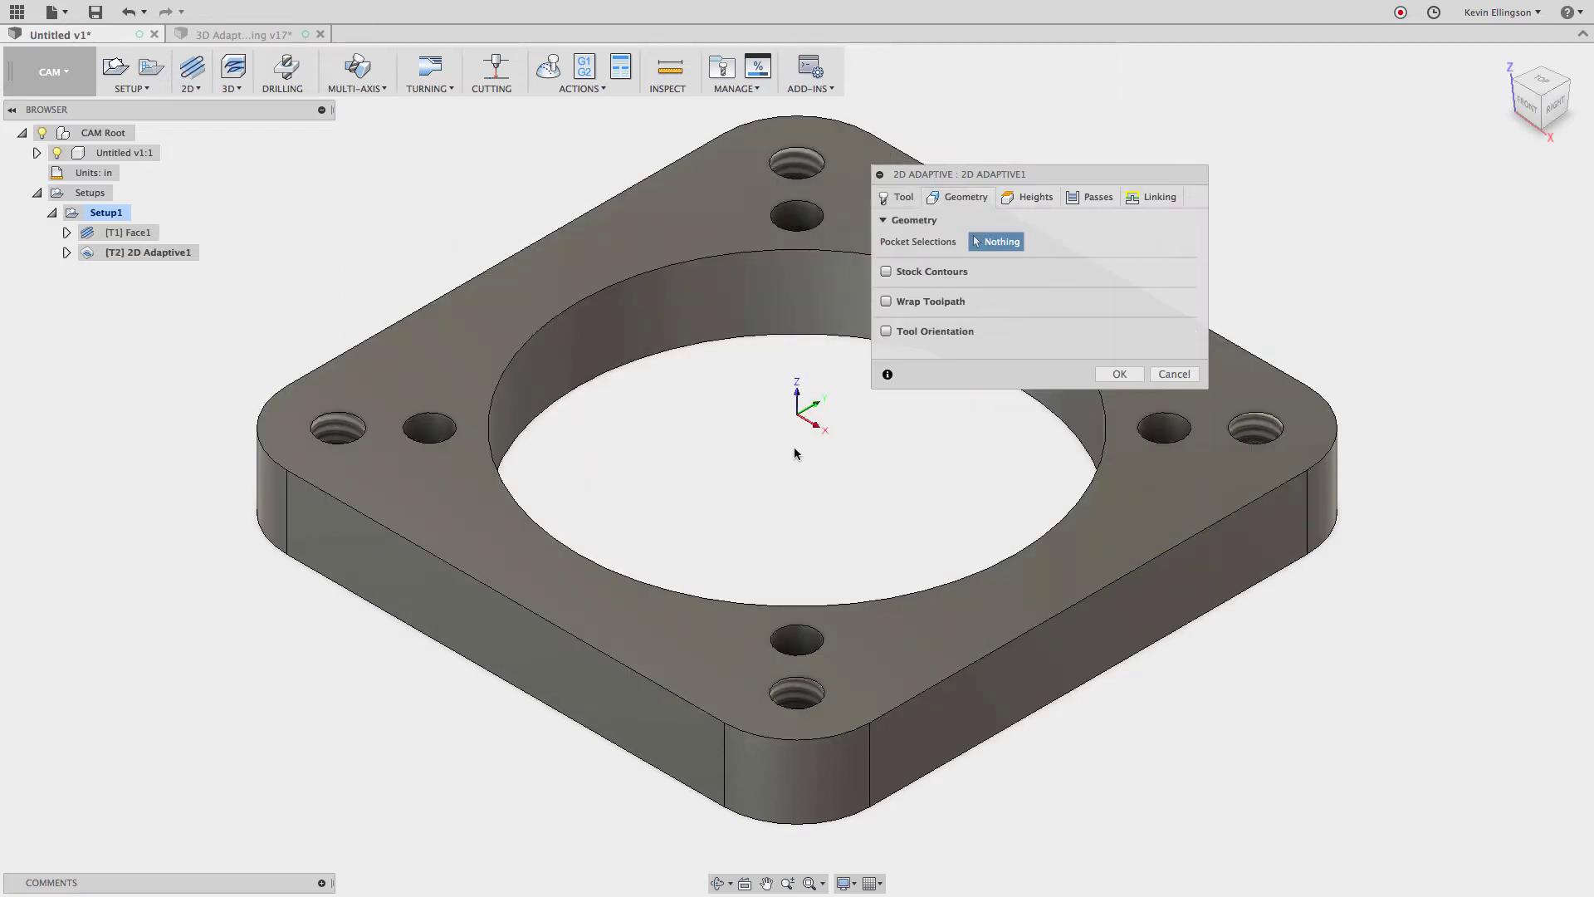
click(780, 332)
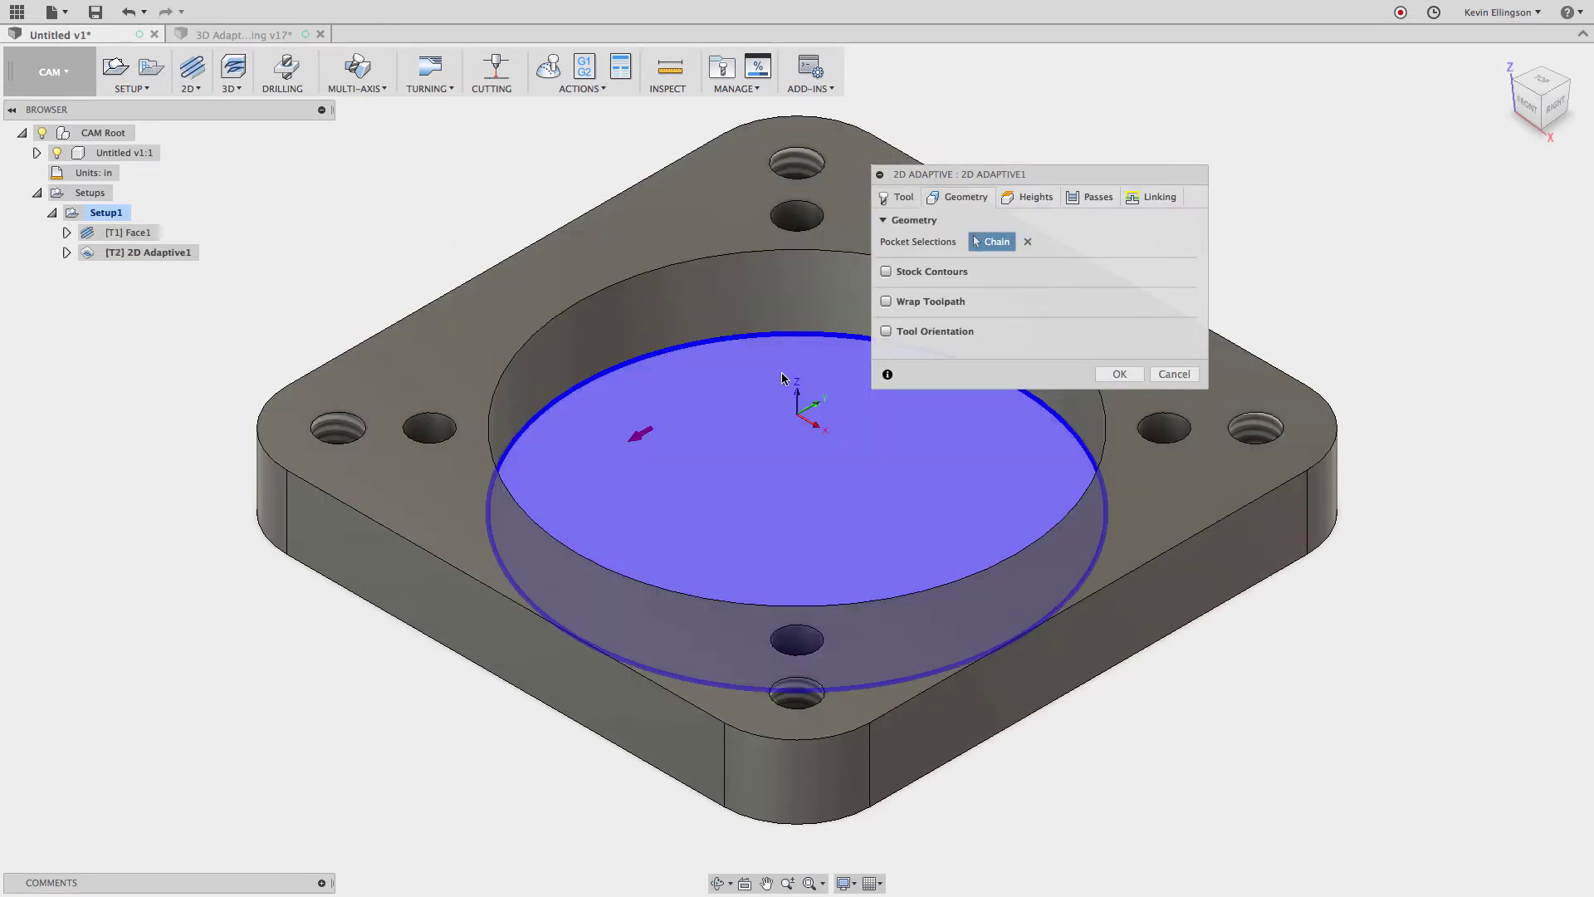
click(1030, 198)
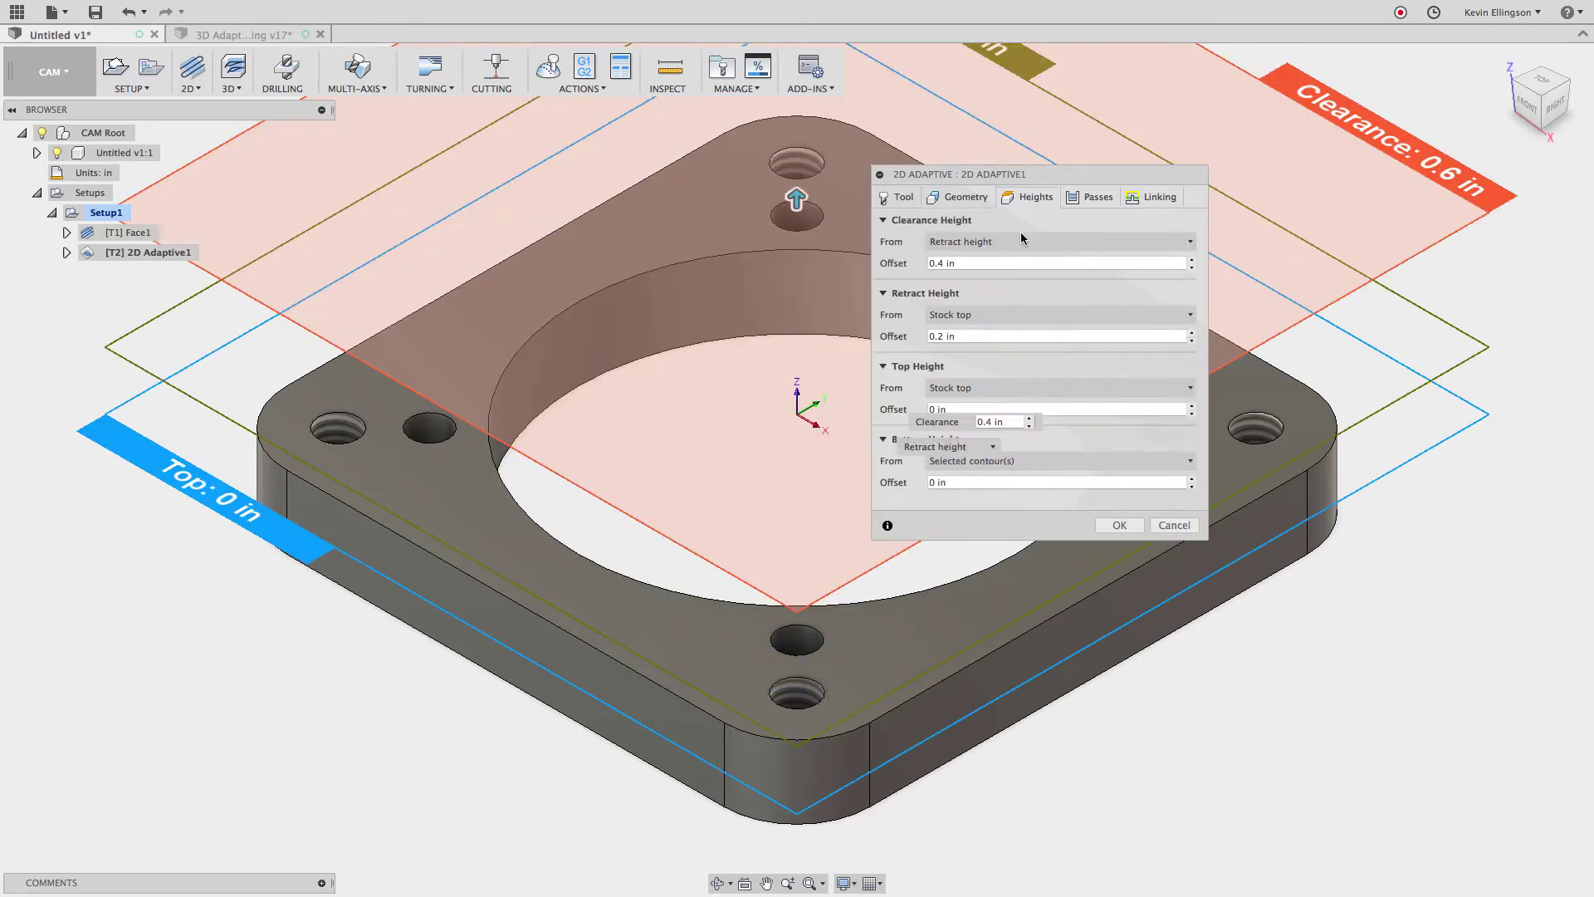
drag(1026, 174, 1181, 169)
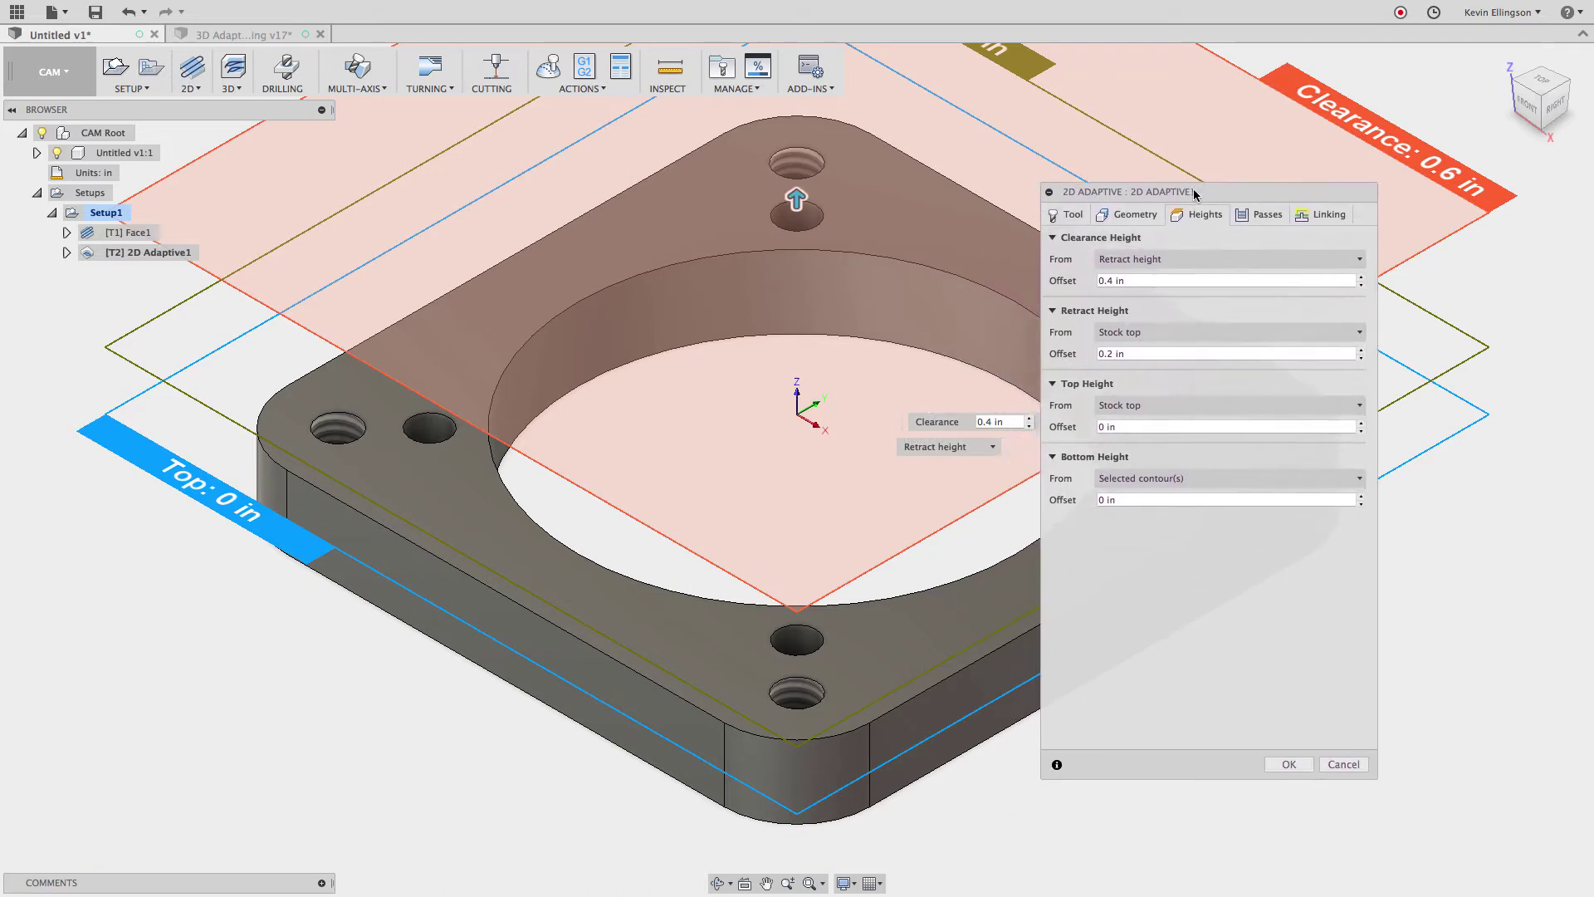
click(1108, 499)
text(-.0)
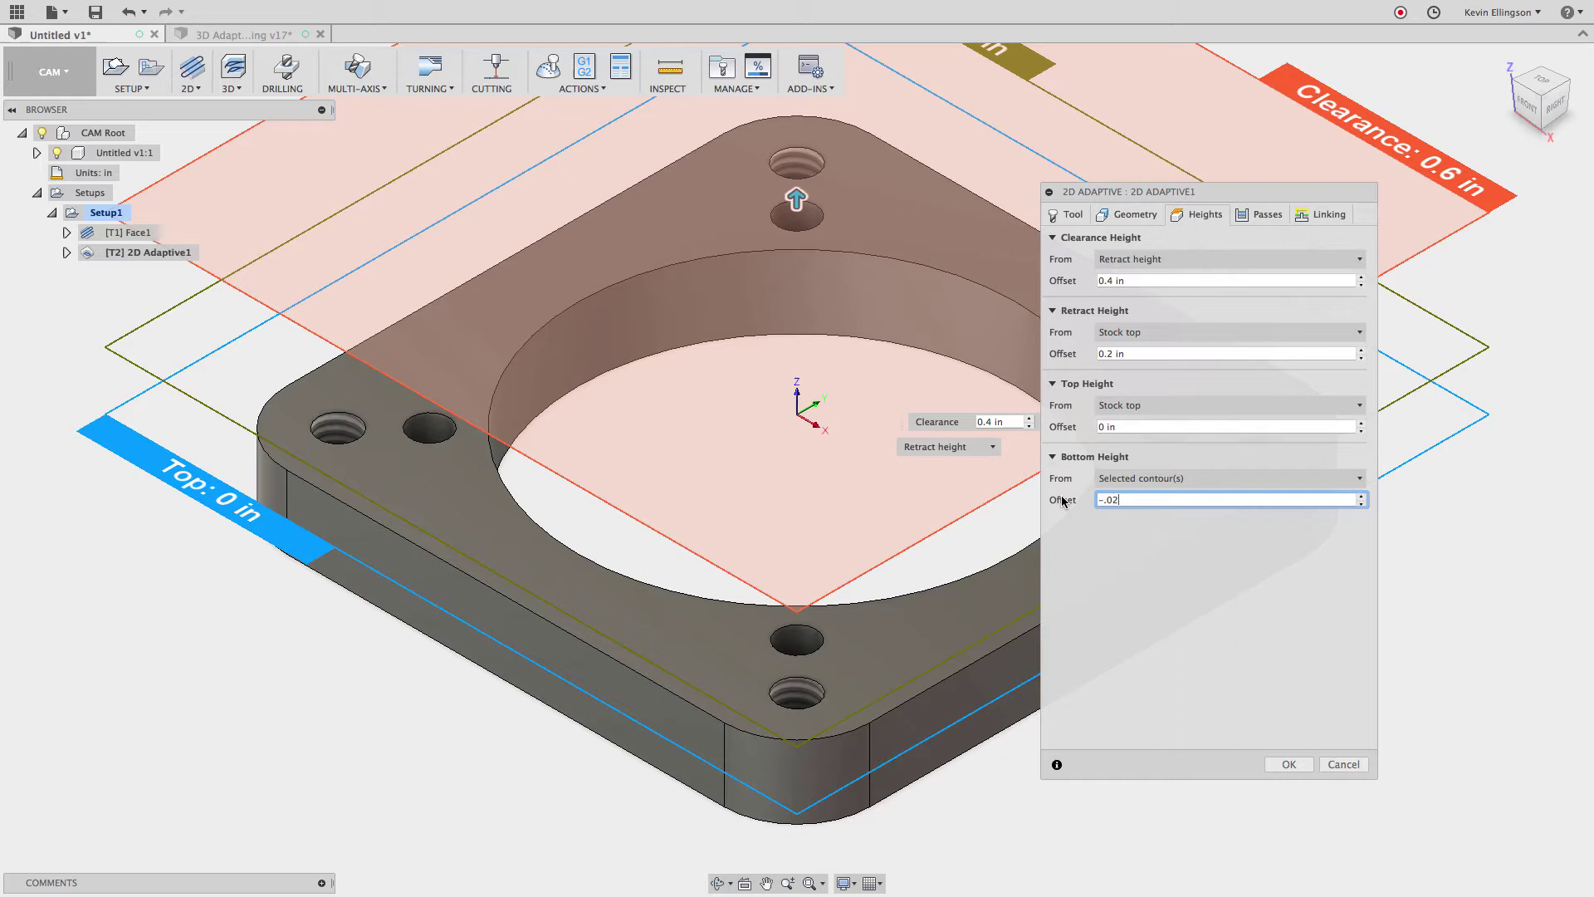
text(2)
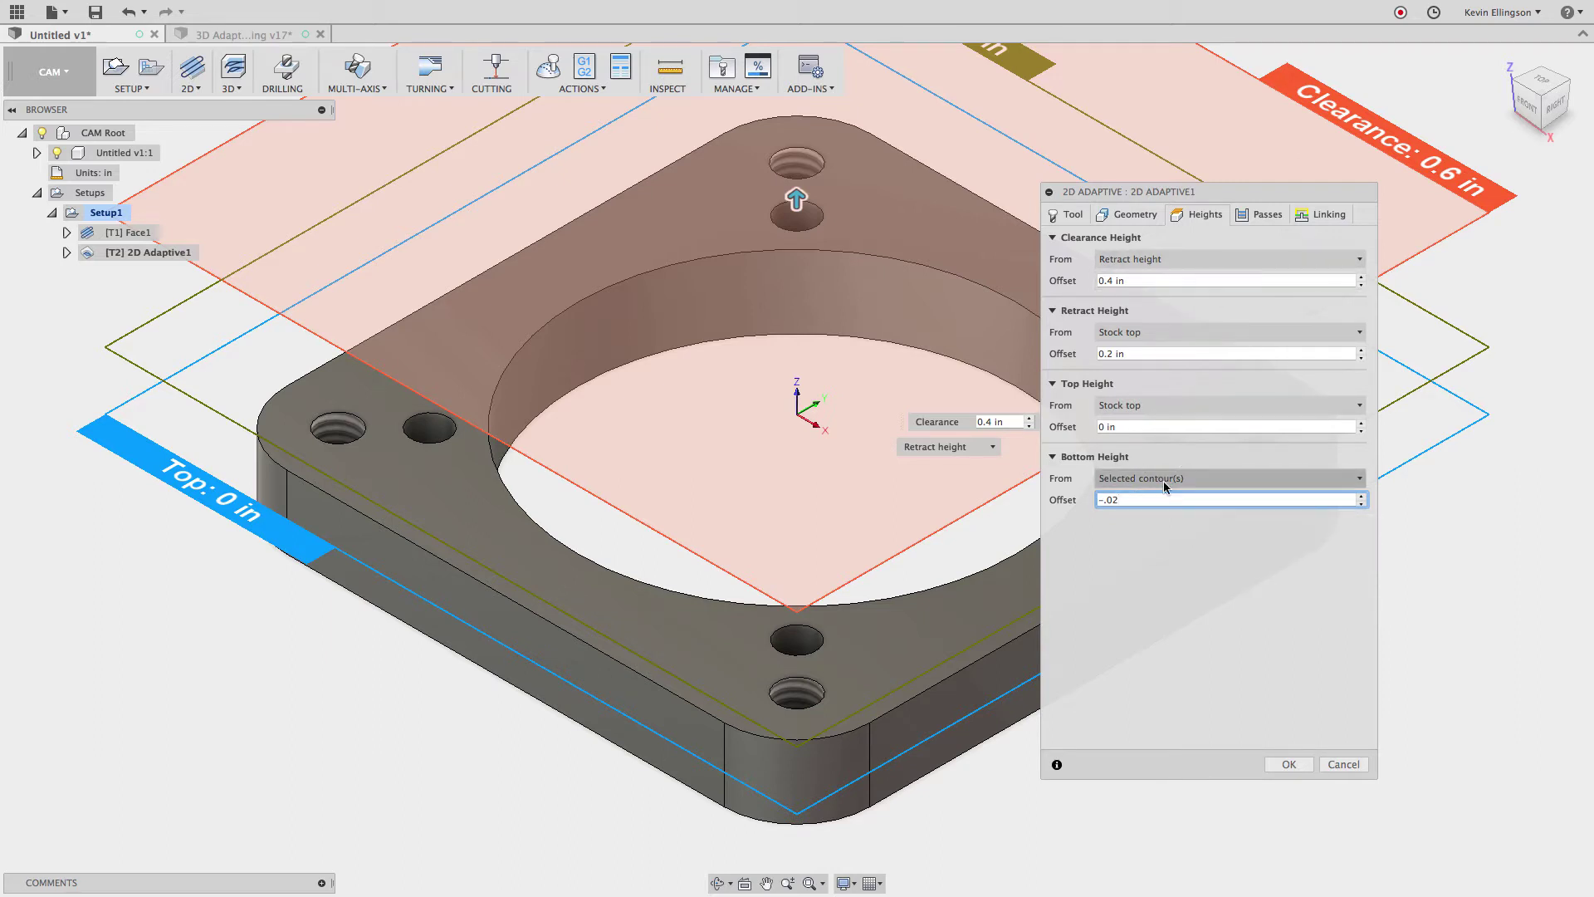
Step: Set the Optimal Load expression to tool_diameter * 0.20, and reset it to the built-in default
click(1250, 217)
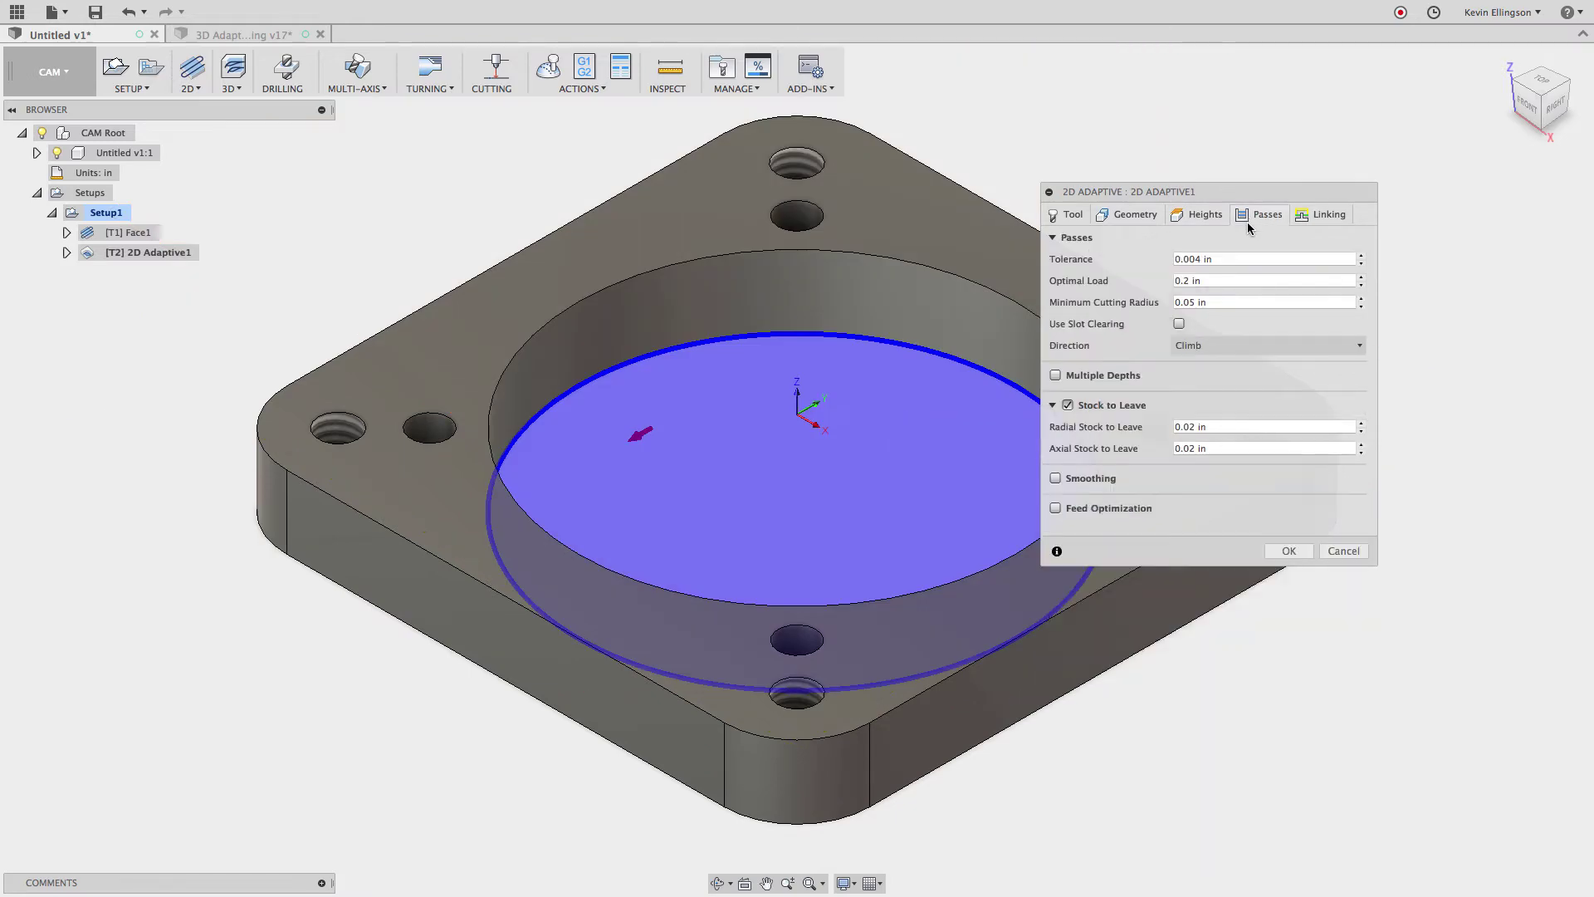
right_click(1222, 279)
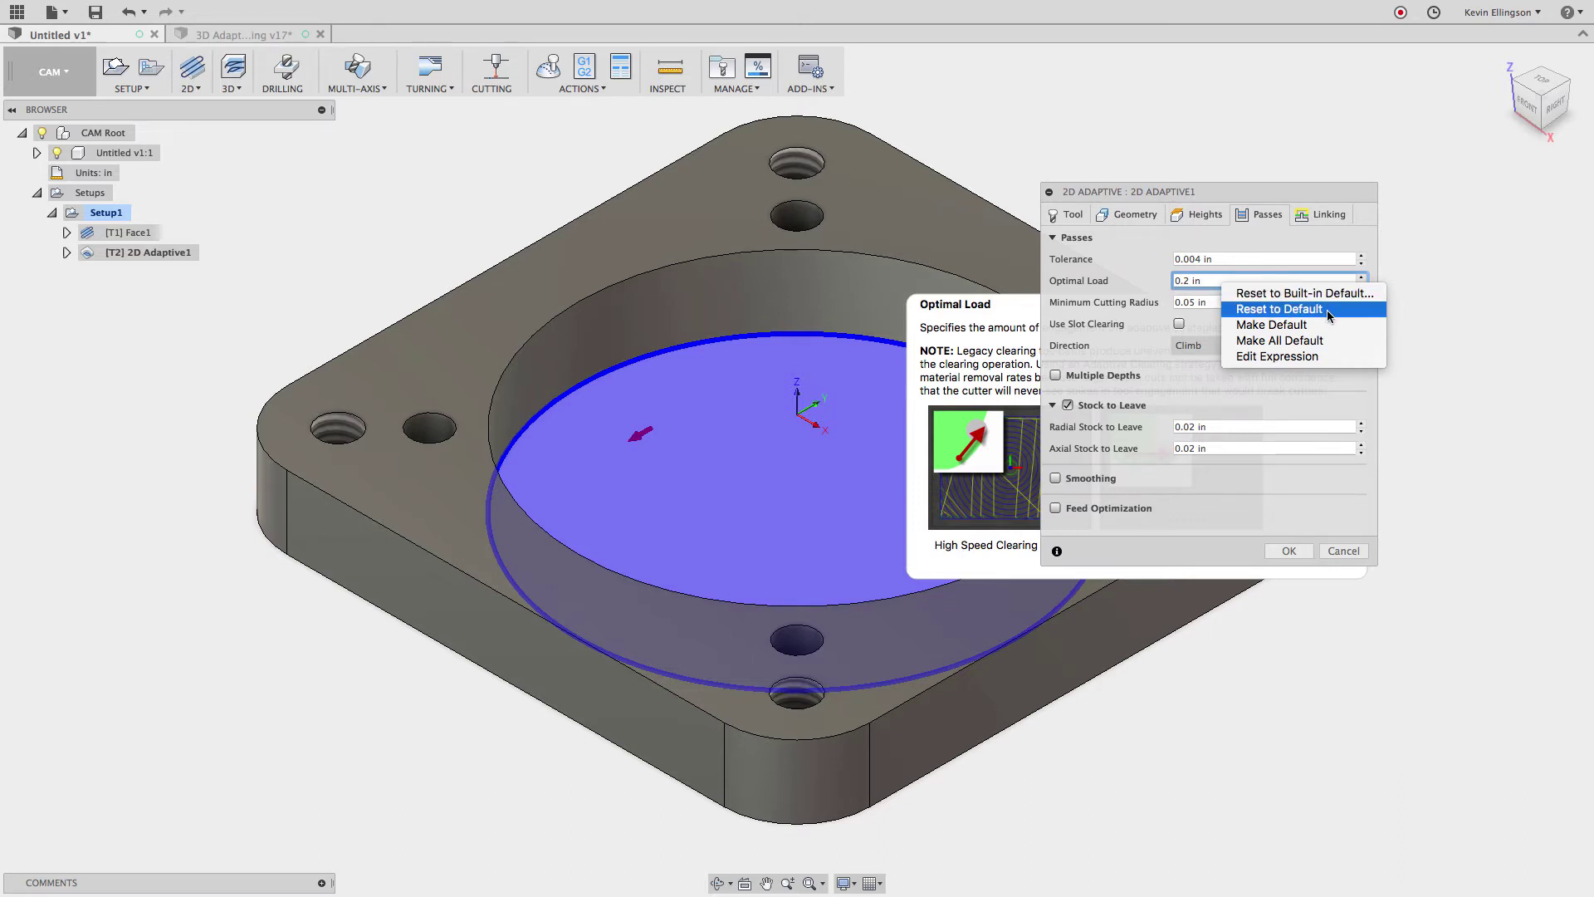
click(1309, 357)
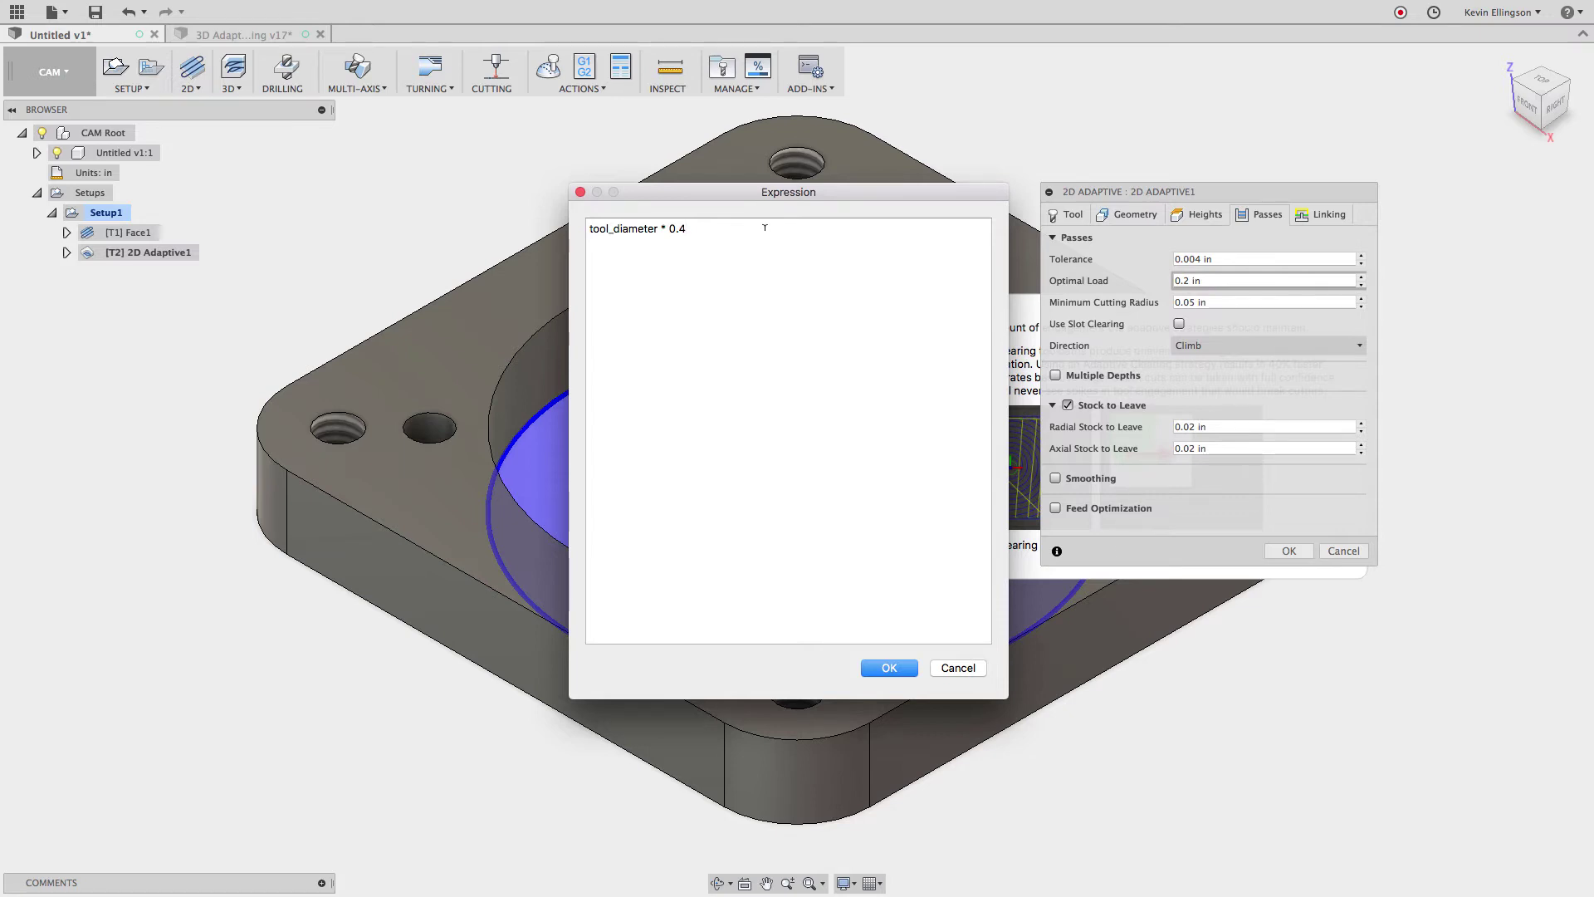
key(BackSpace)
text(20)
click(888, 667)
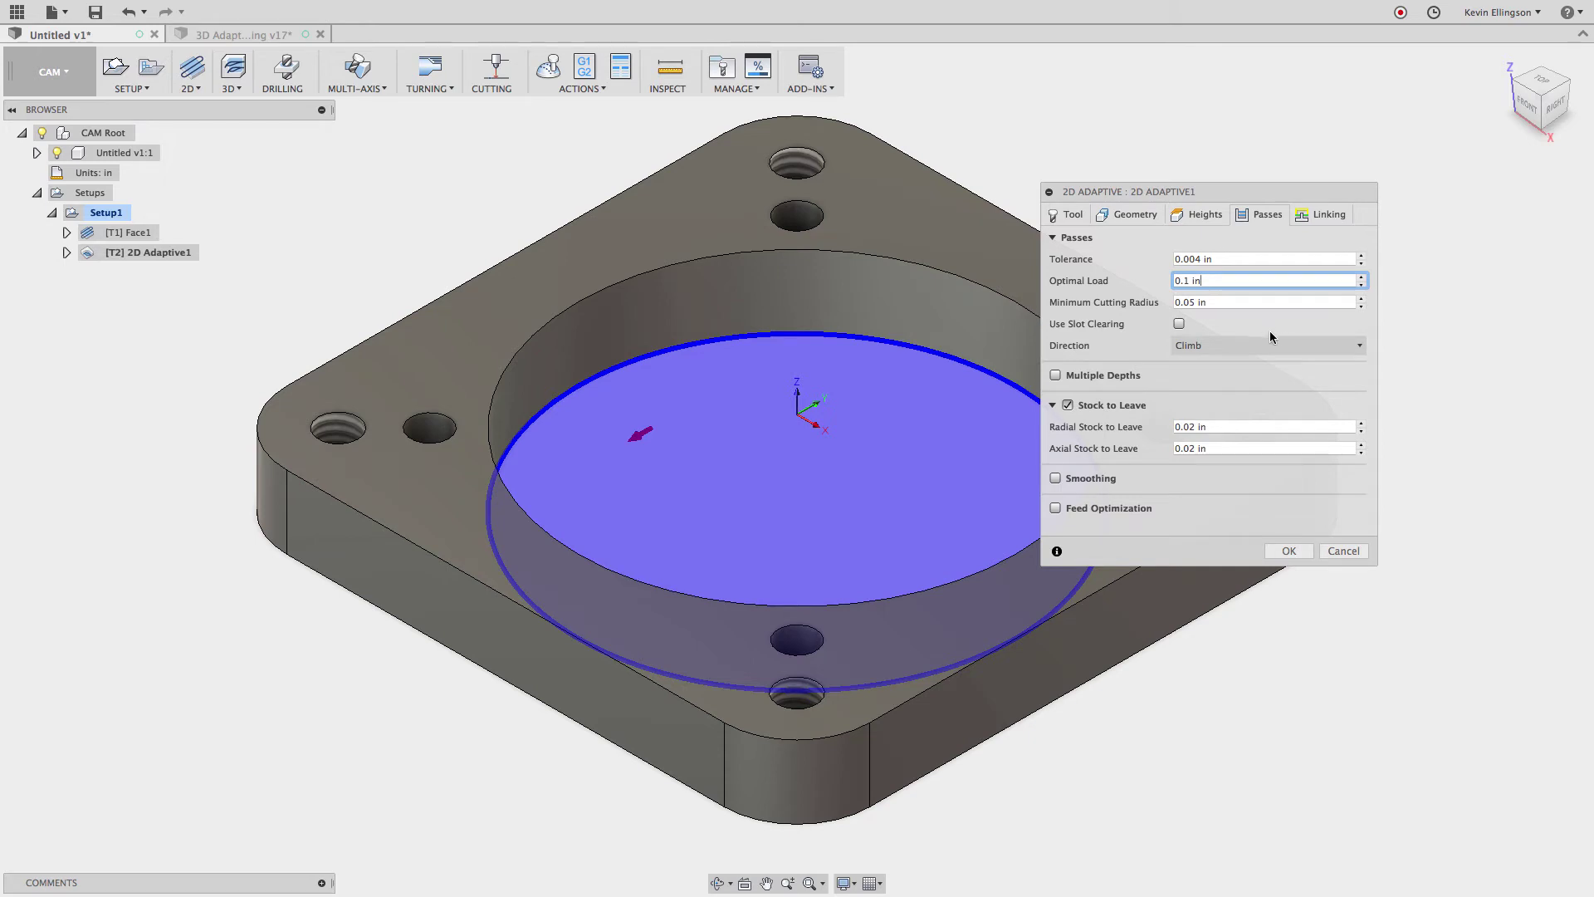
right_click(1233, 280)
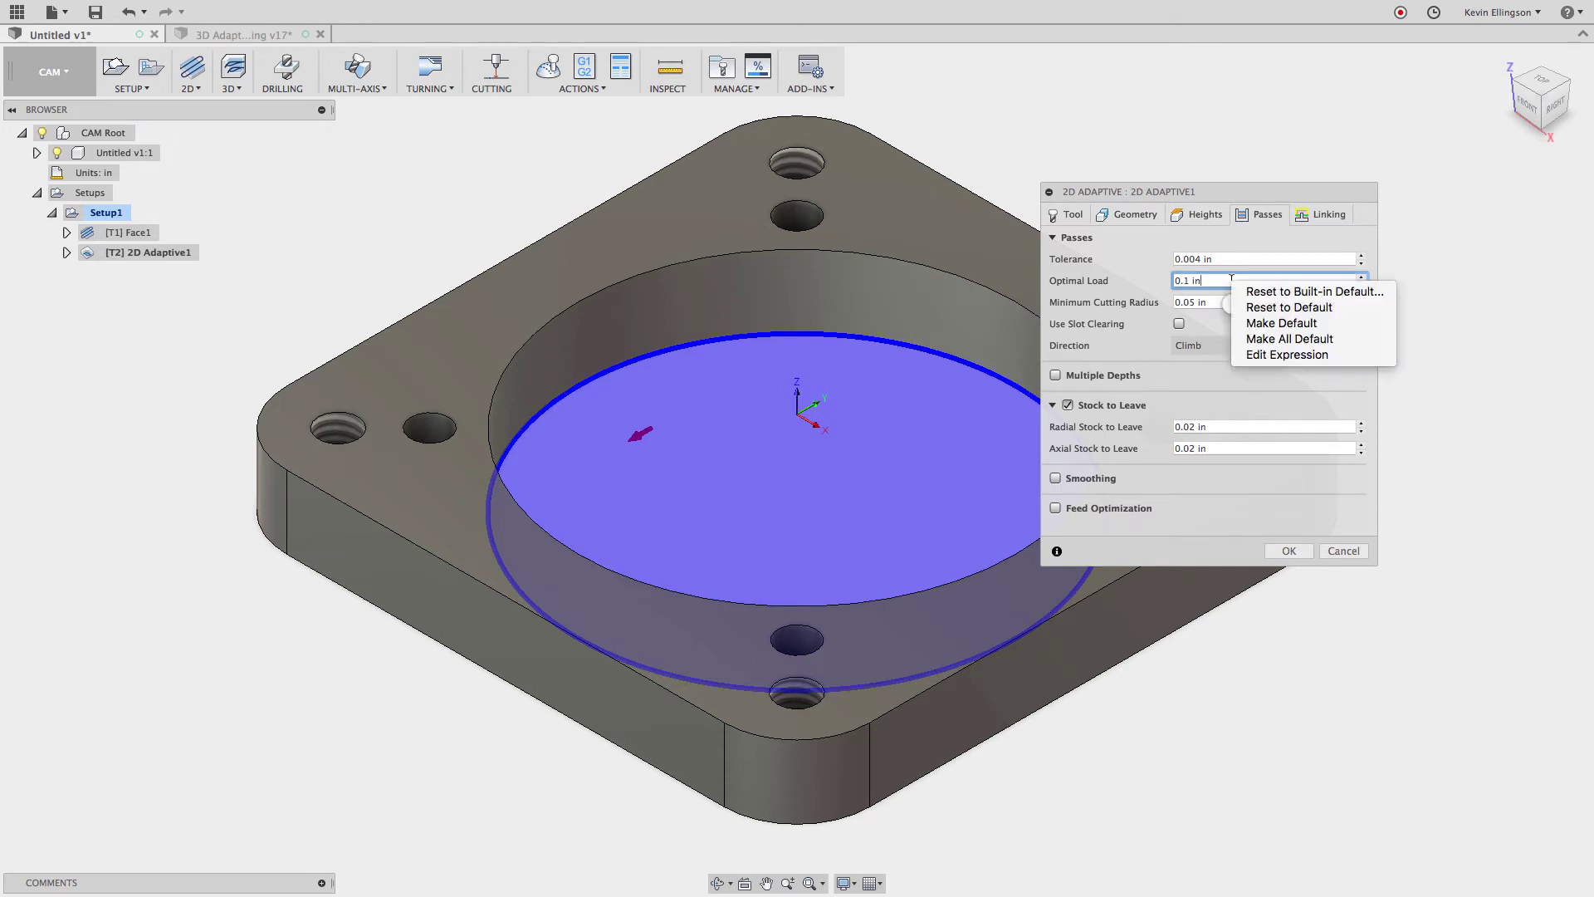
click(1274, 293)
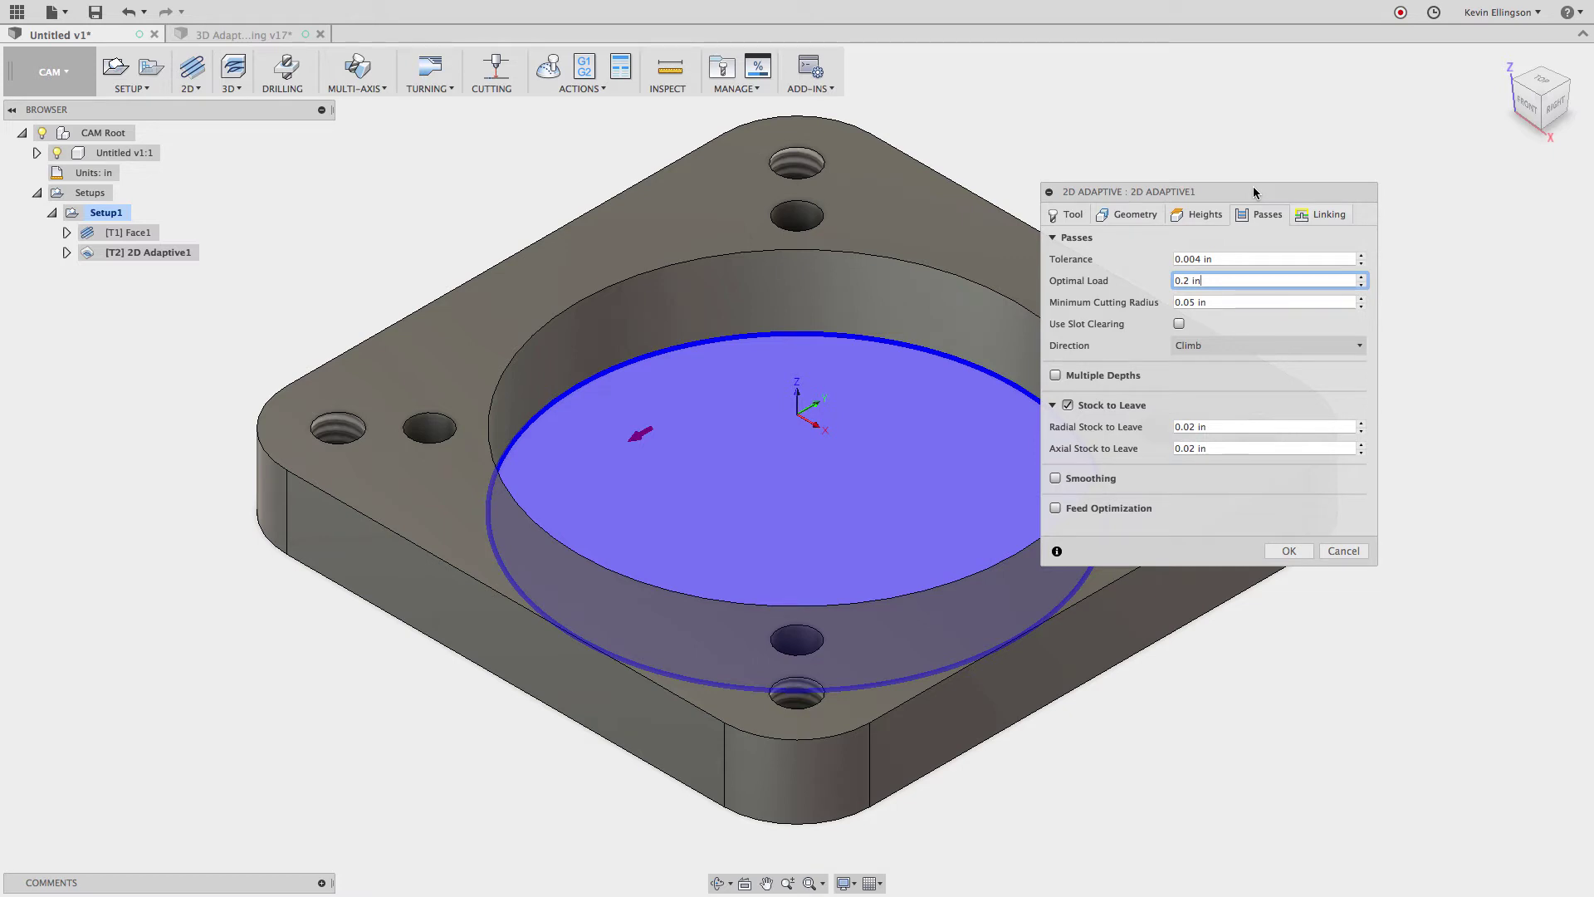
Step: Set the Optimal Load expression to tool_diameter * 0.2, make it the default, and generate the adaptive toolpath
right_click(1234, 287)
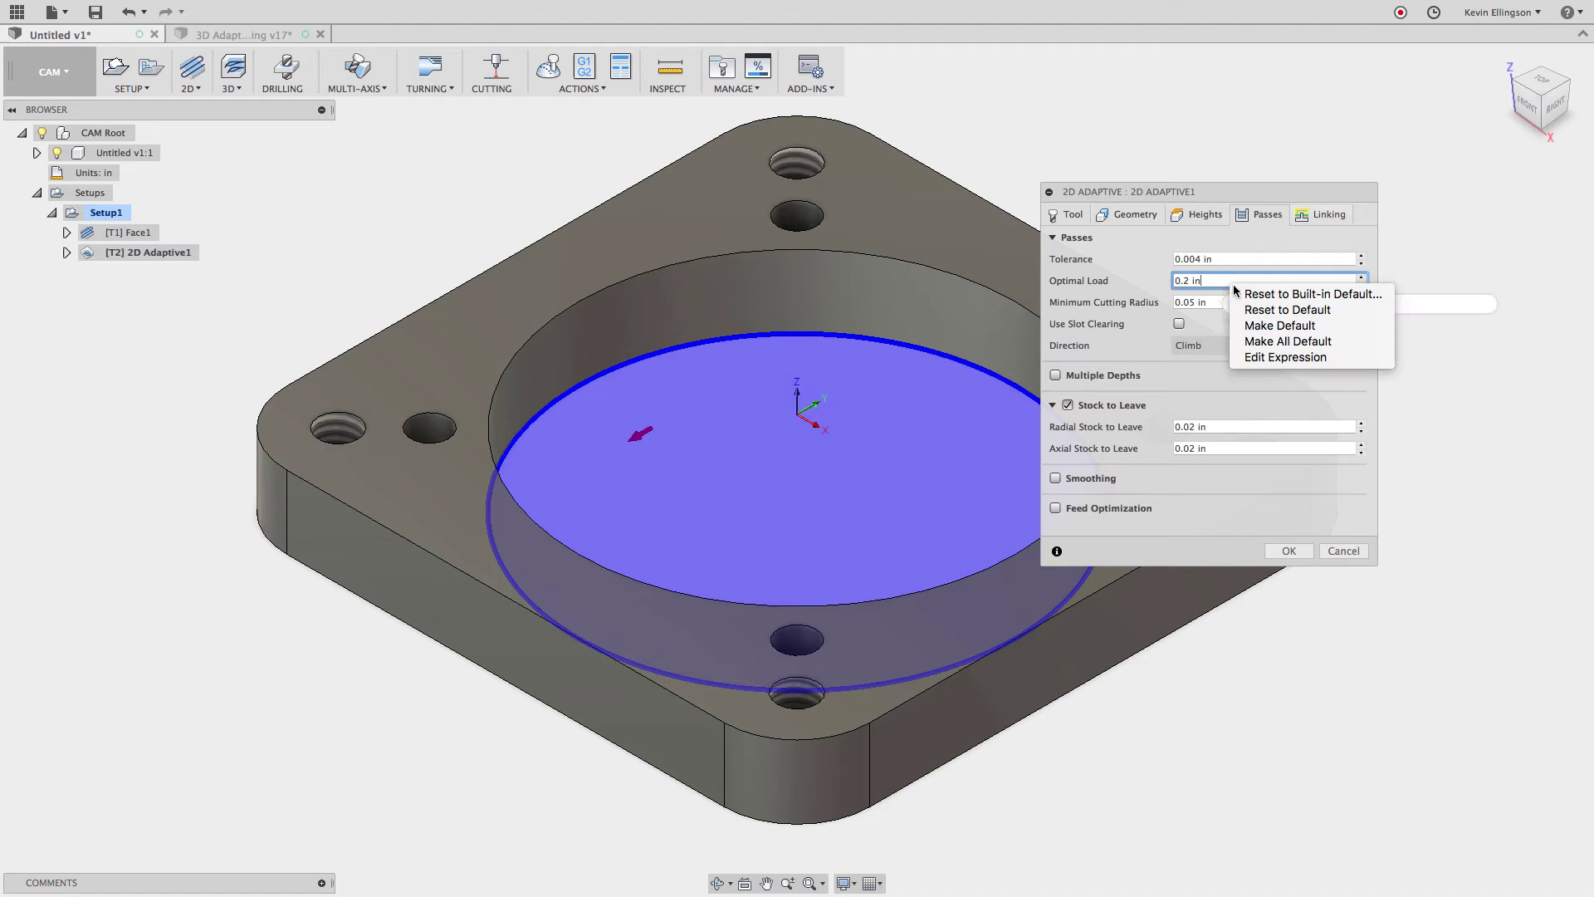
click(1286, 357)
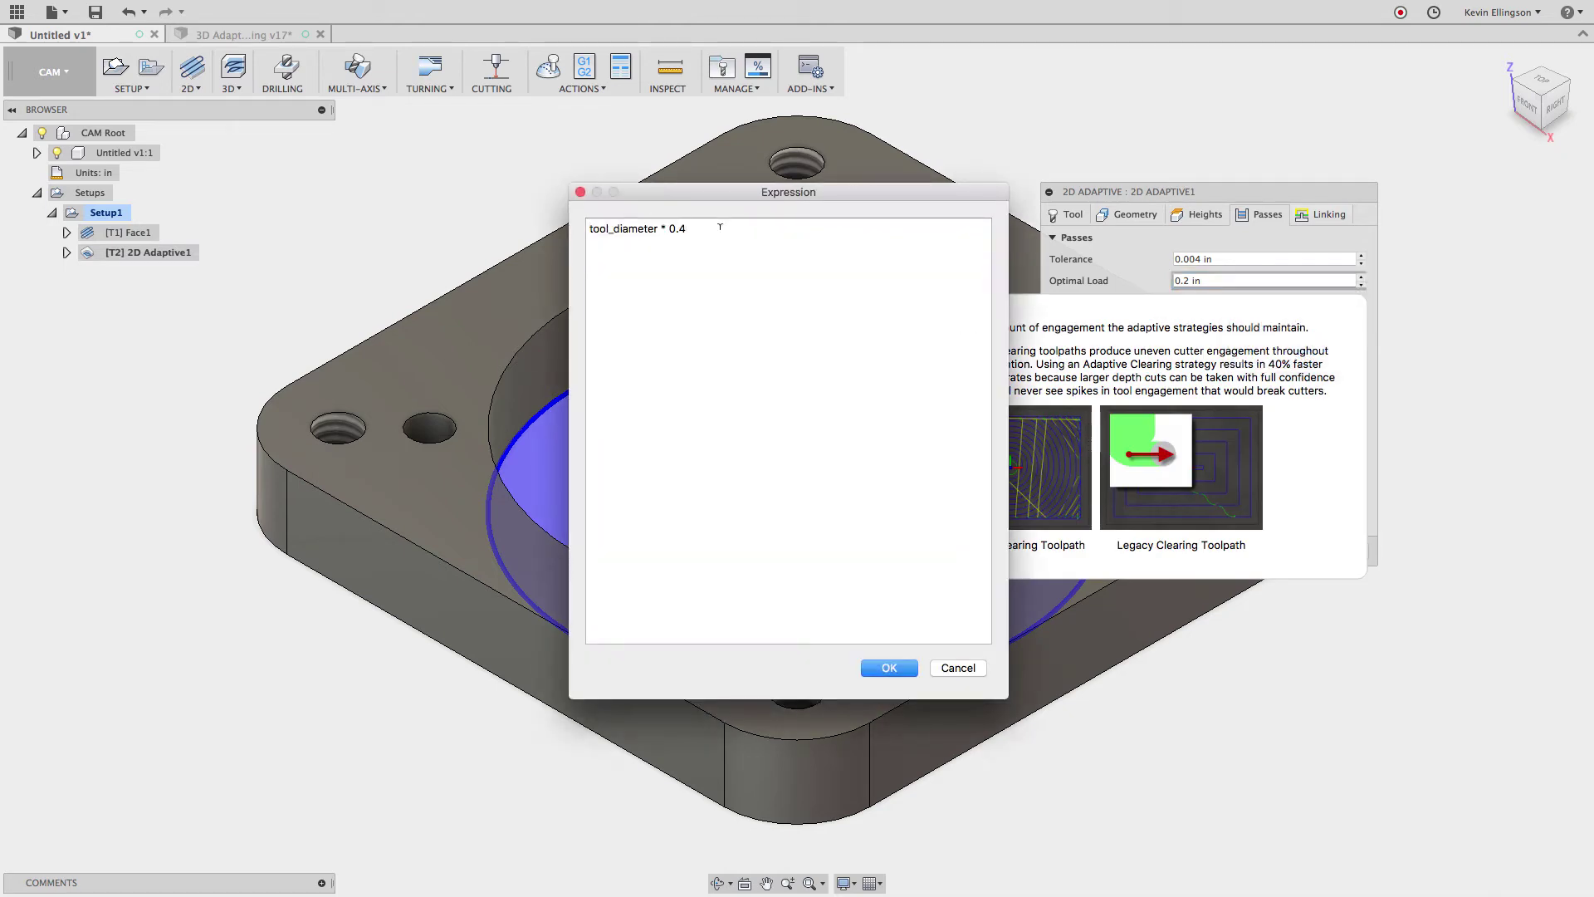
key(BackSpace)
click(889, 668)
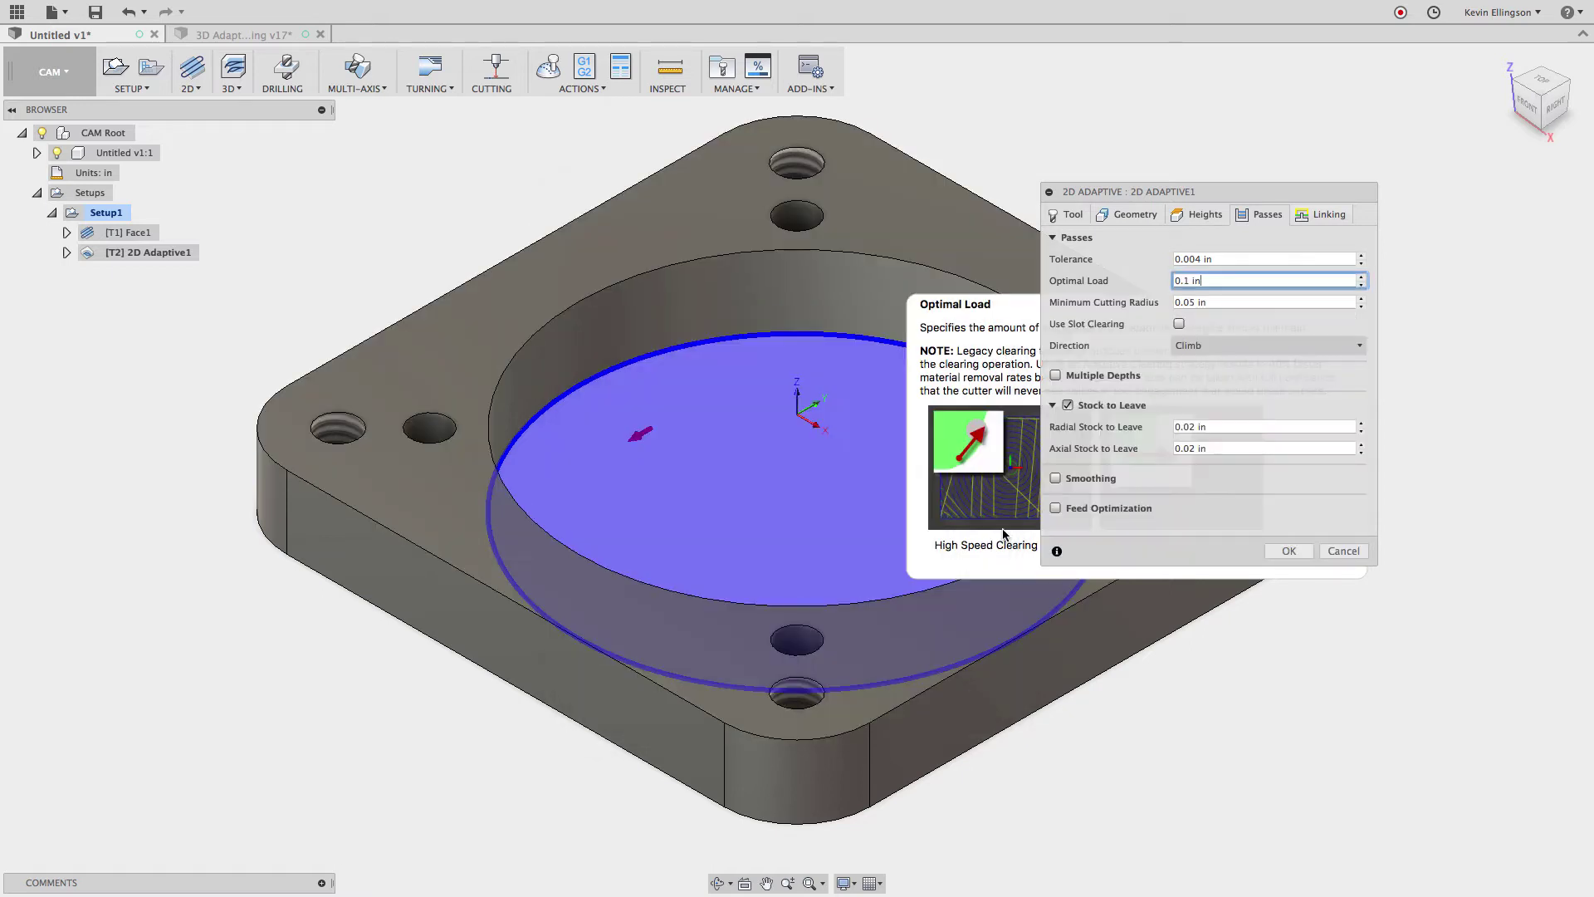
right_click(1210, 284)
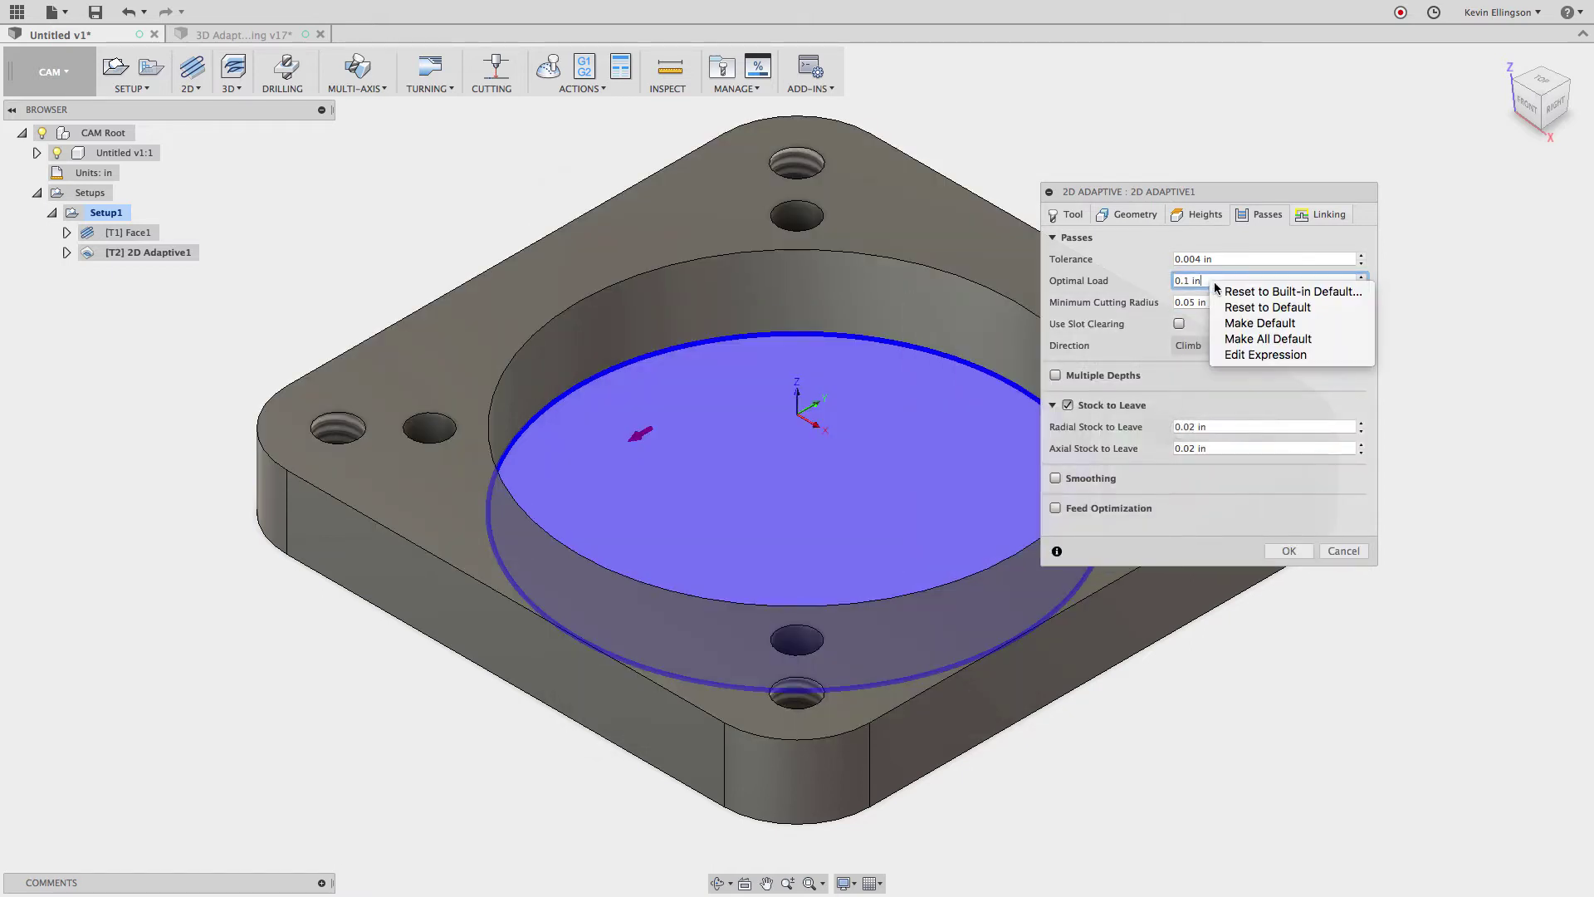
click(1245, 326)
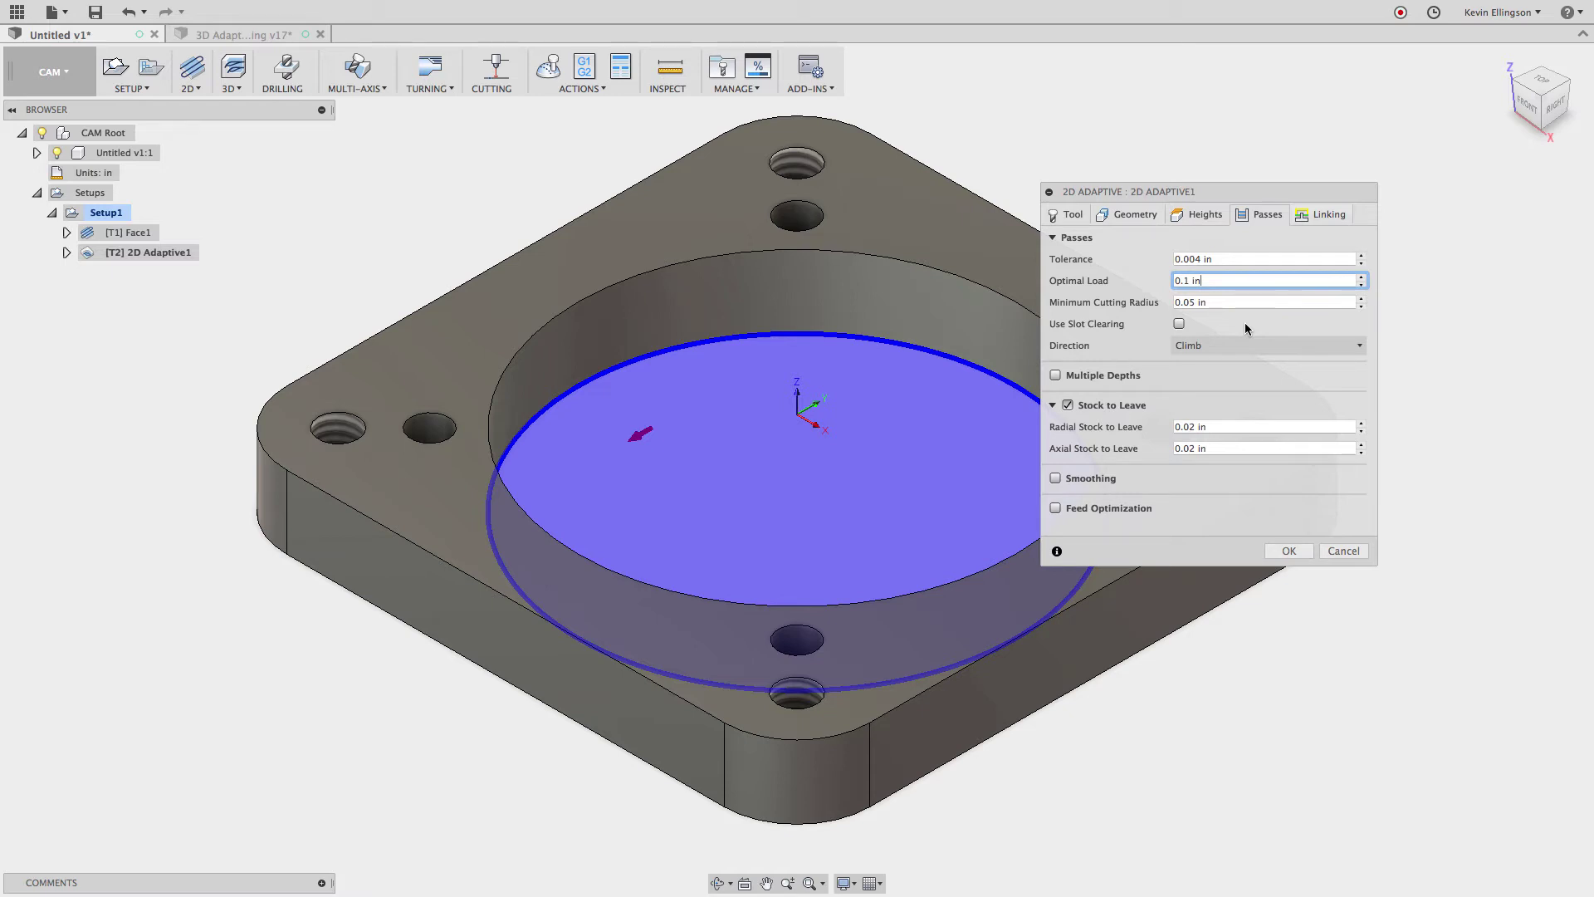
click(1294, 551)
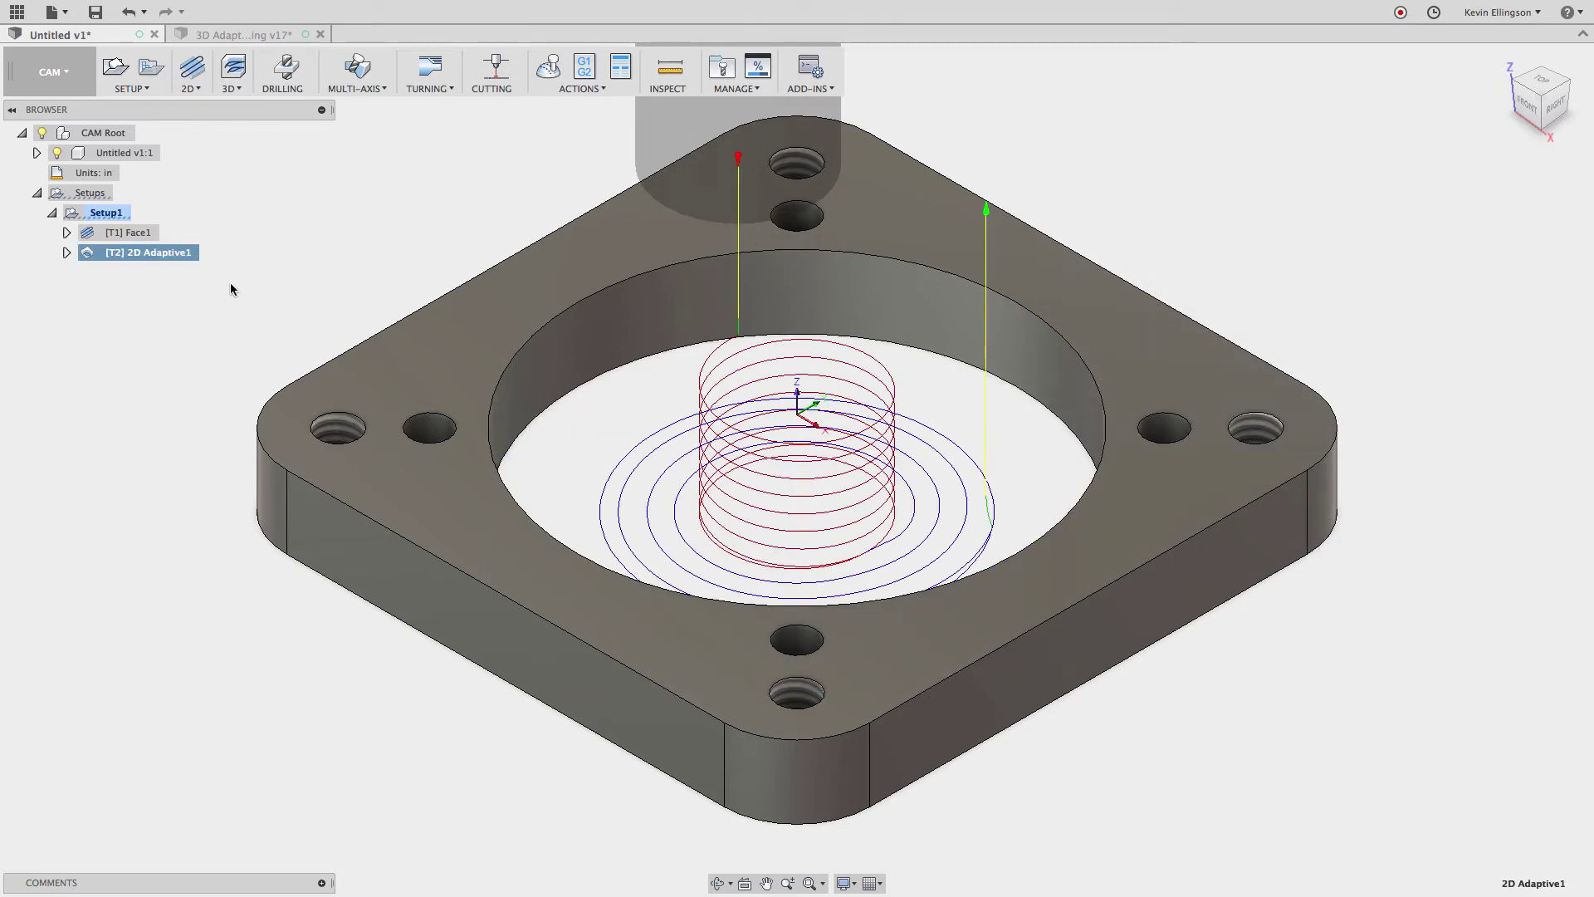
Step: In the 3D Adaptive Clearing v17 document, start a 2D Adaptive Clearing with the Ø1/2" flat tool, using the large hole's bottom edge as the pocket
click(236, 34)
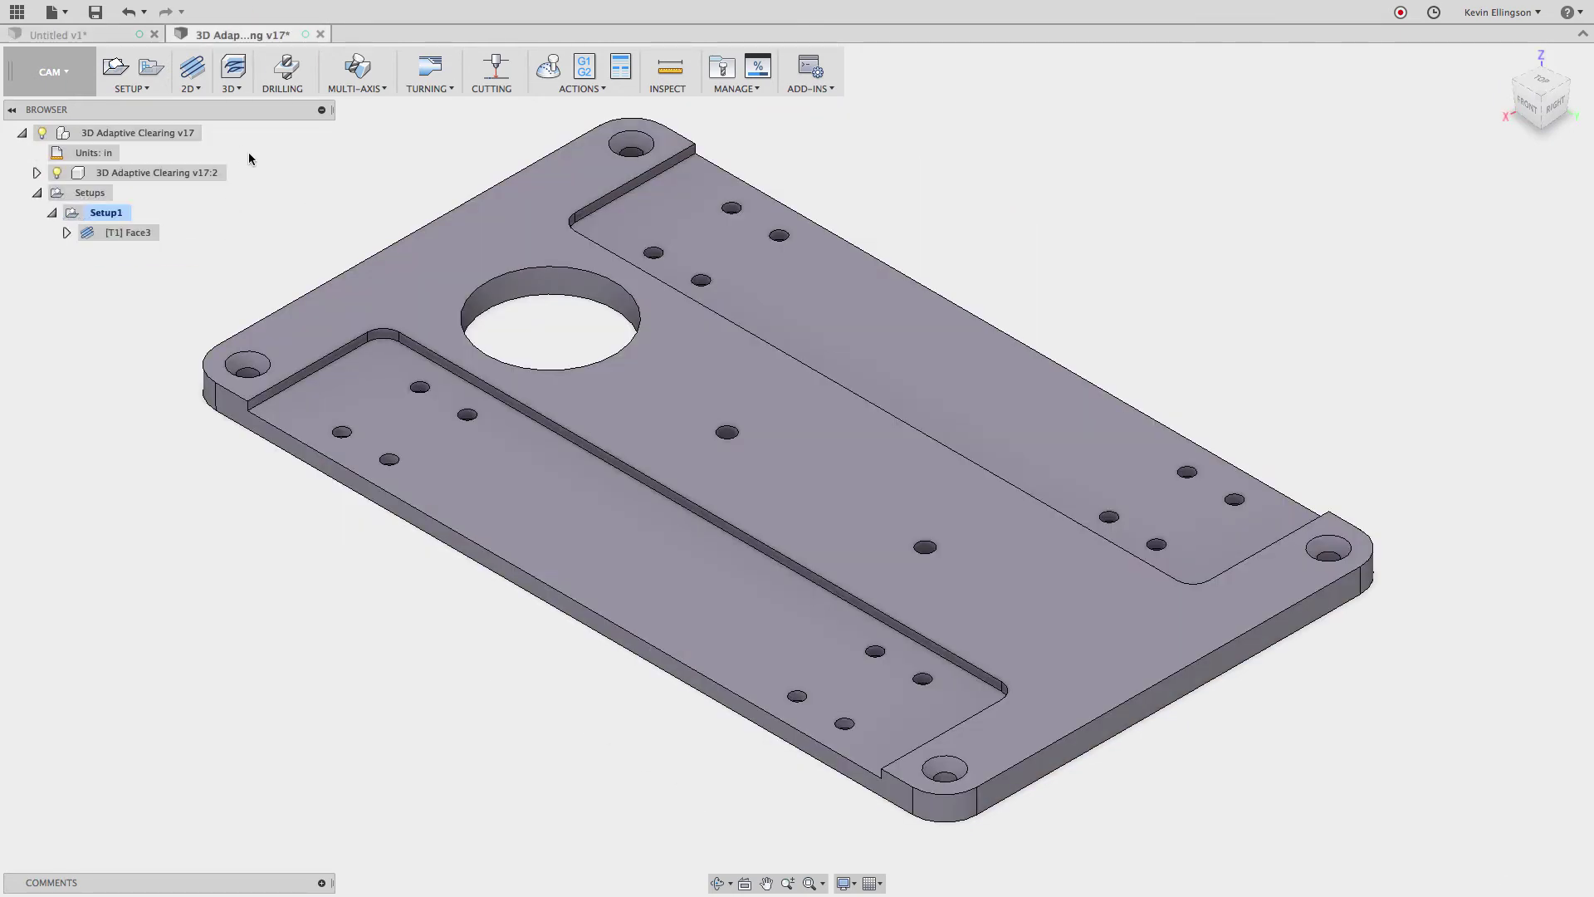
scroll(402, 214, up, 3)
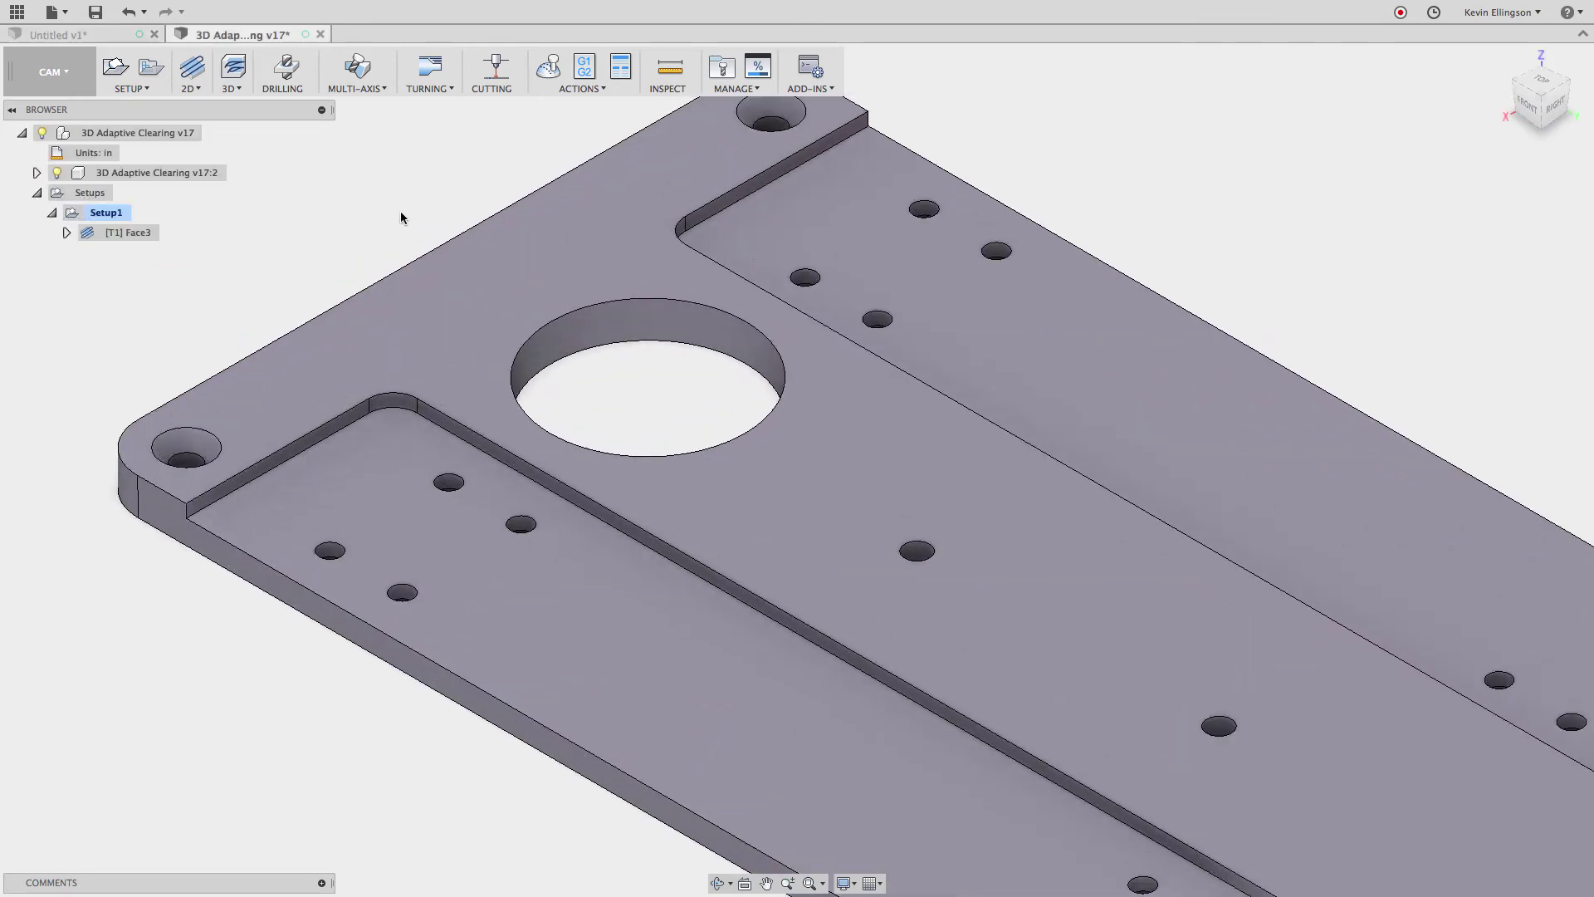
click(192, 83)
click(209, 105)
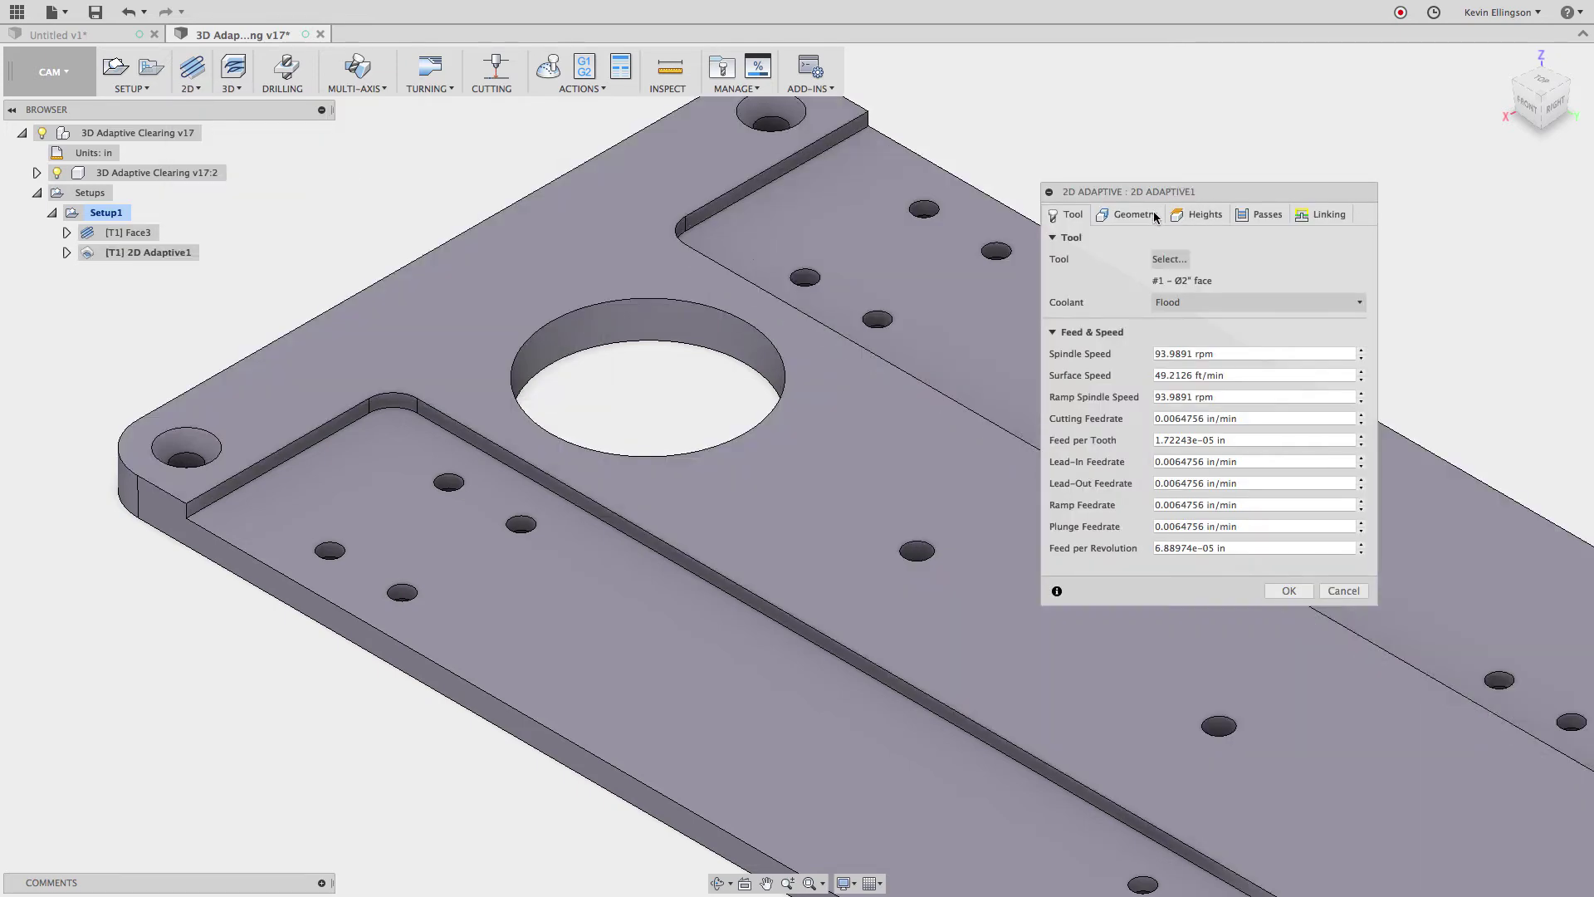
click(1155, 252)
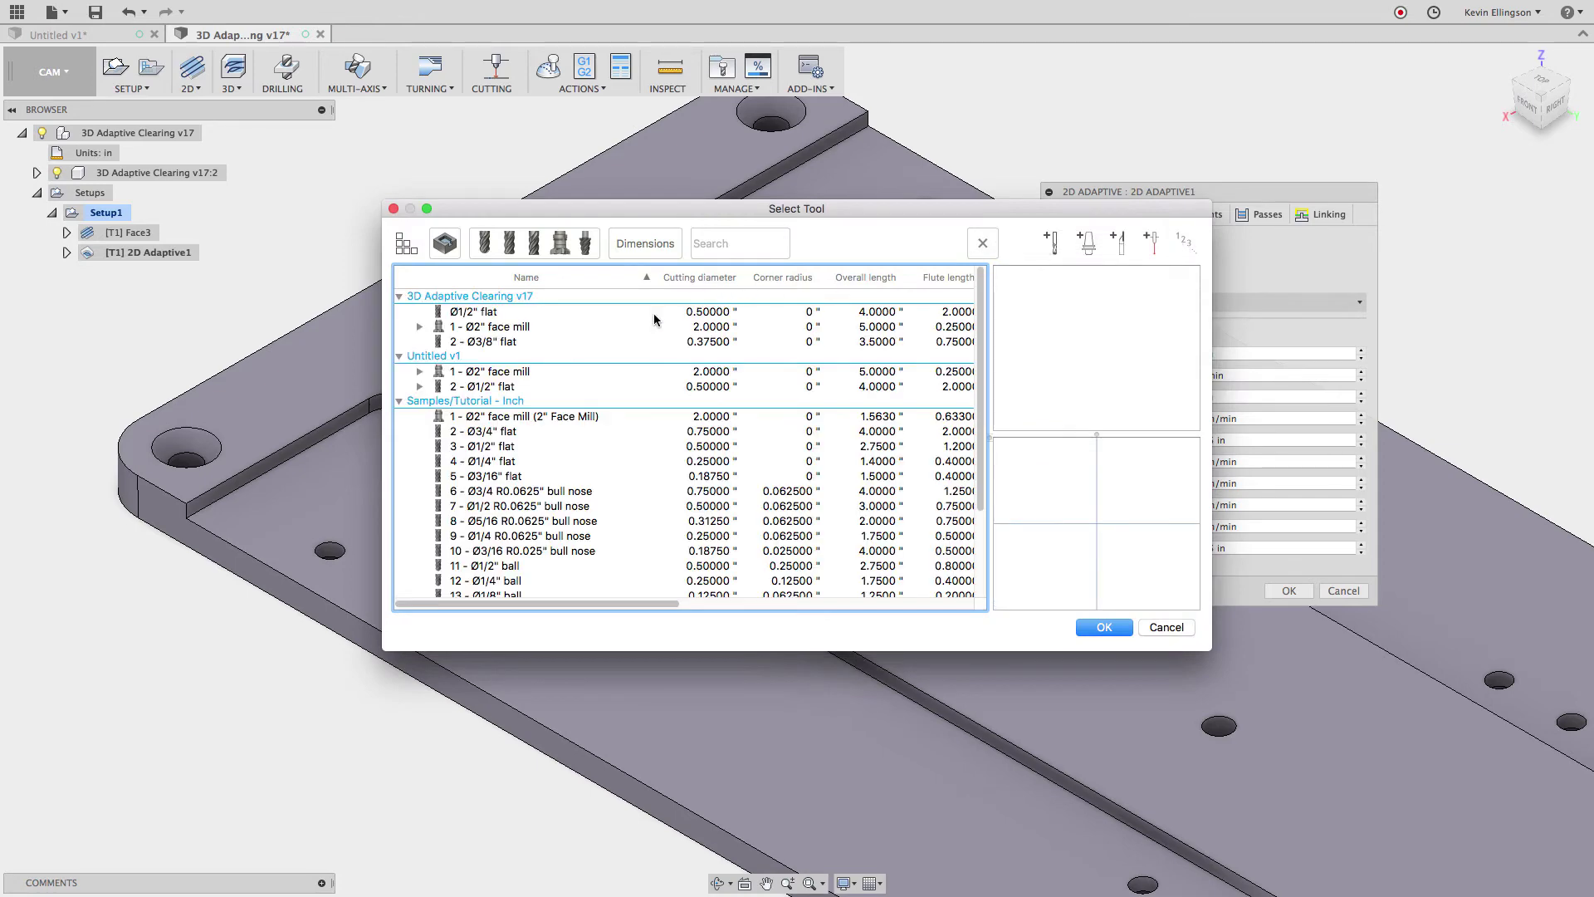
click(611, 387)
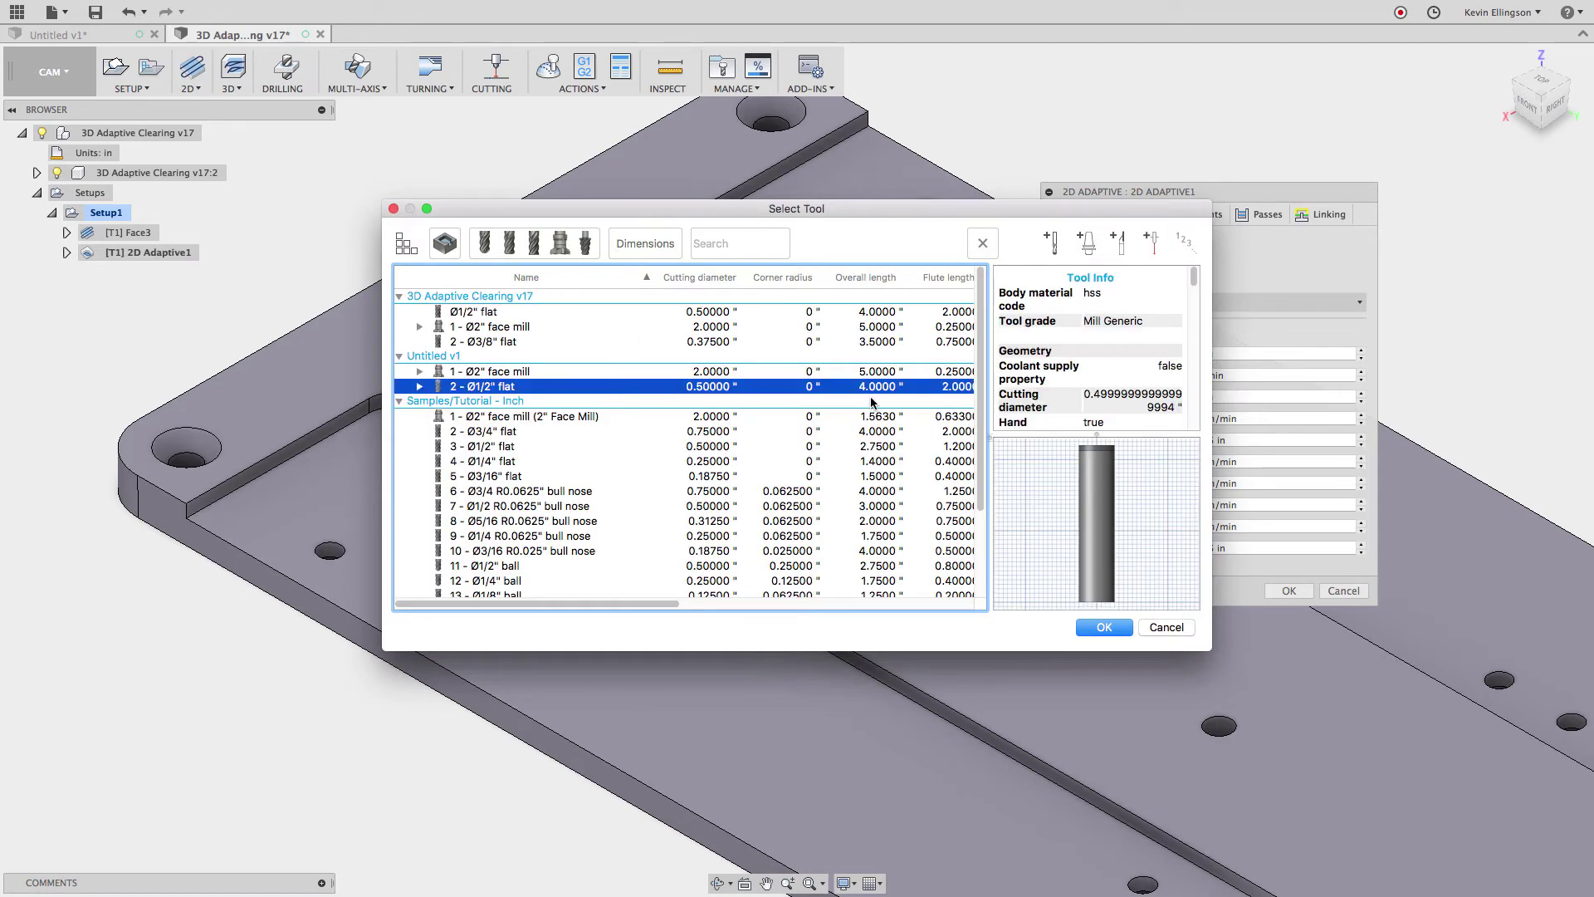
click(1105, 627)
click(1135, 214)
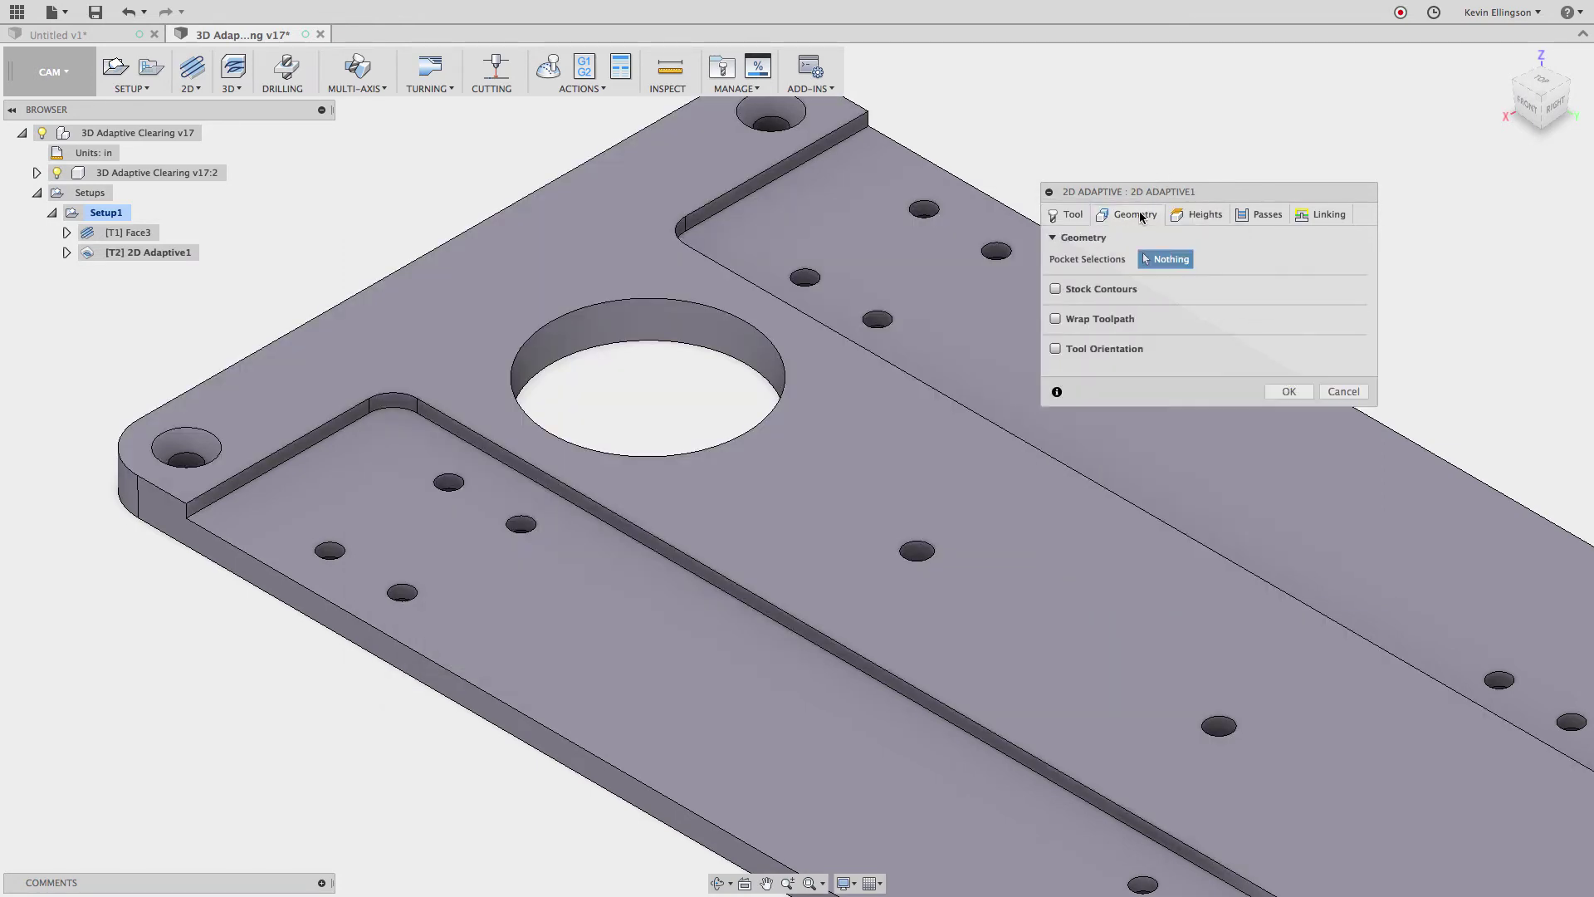
click(710, 358)
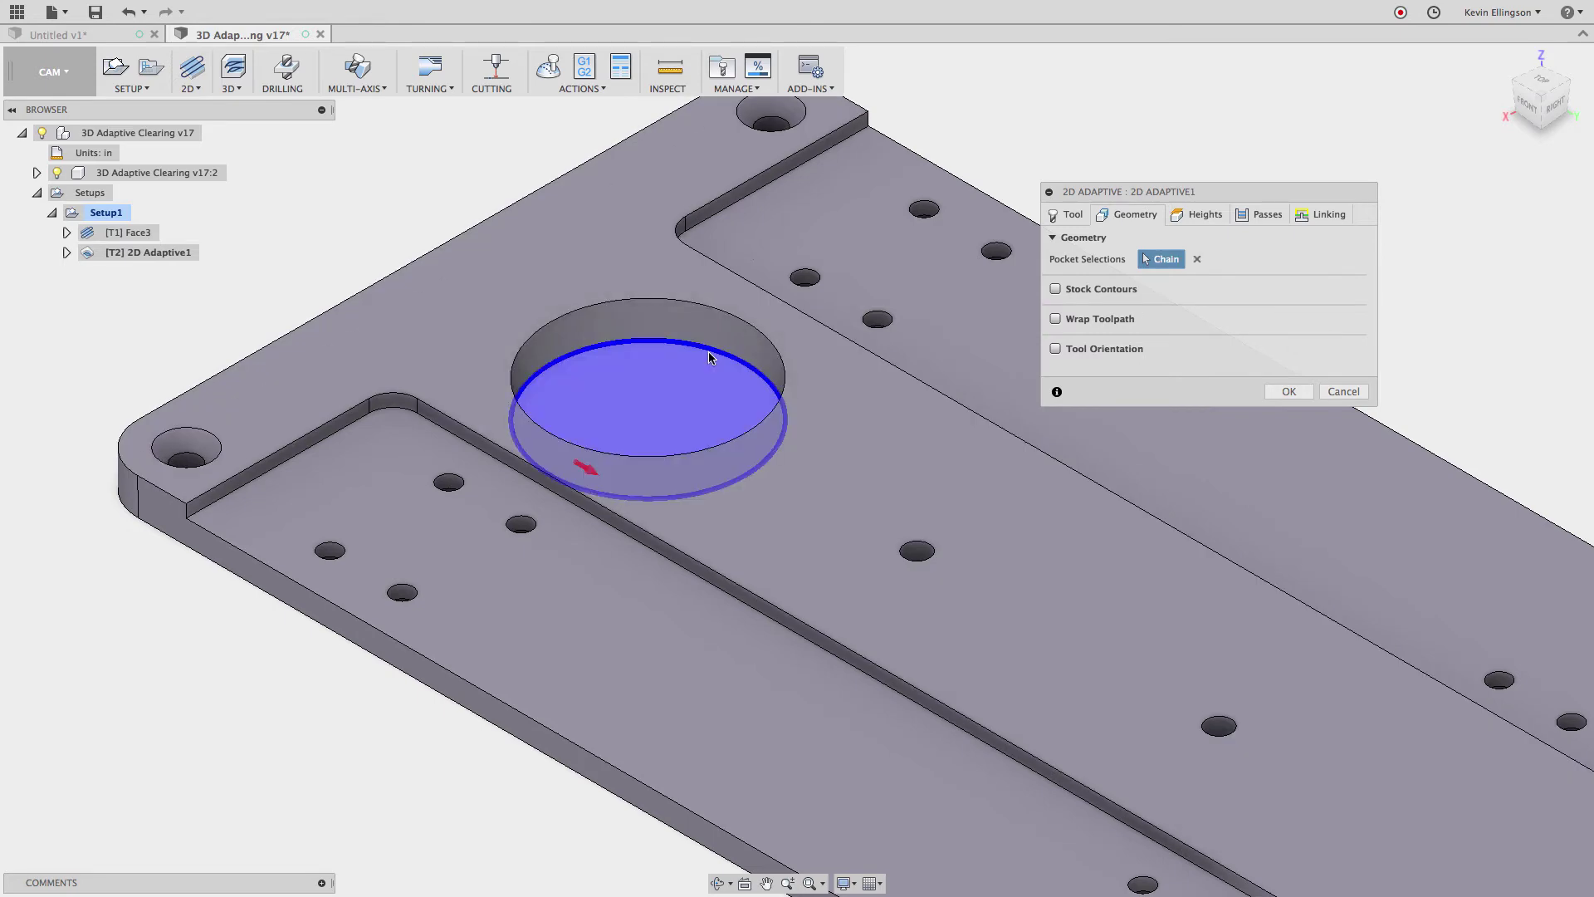
Step: Check the expression behind the new operation's Optimal Load, and discard the operation without creating it
click(1251, 216)
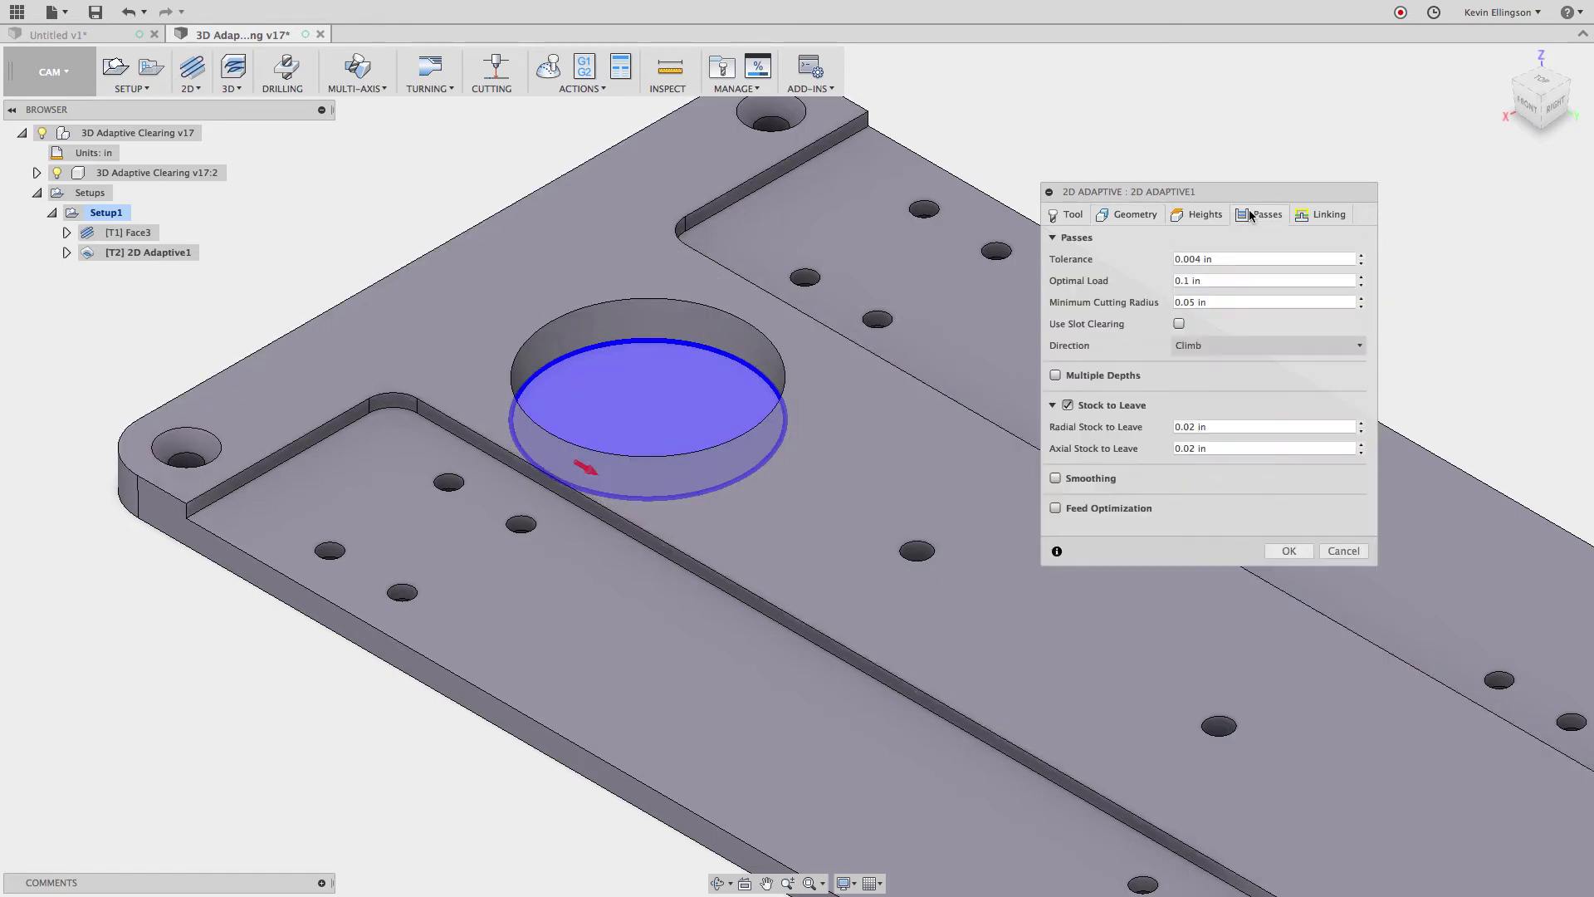
right_click(1226, 281)
click(1255, 358)
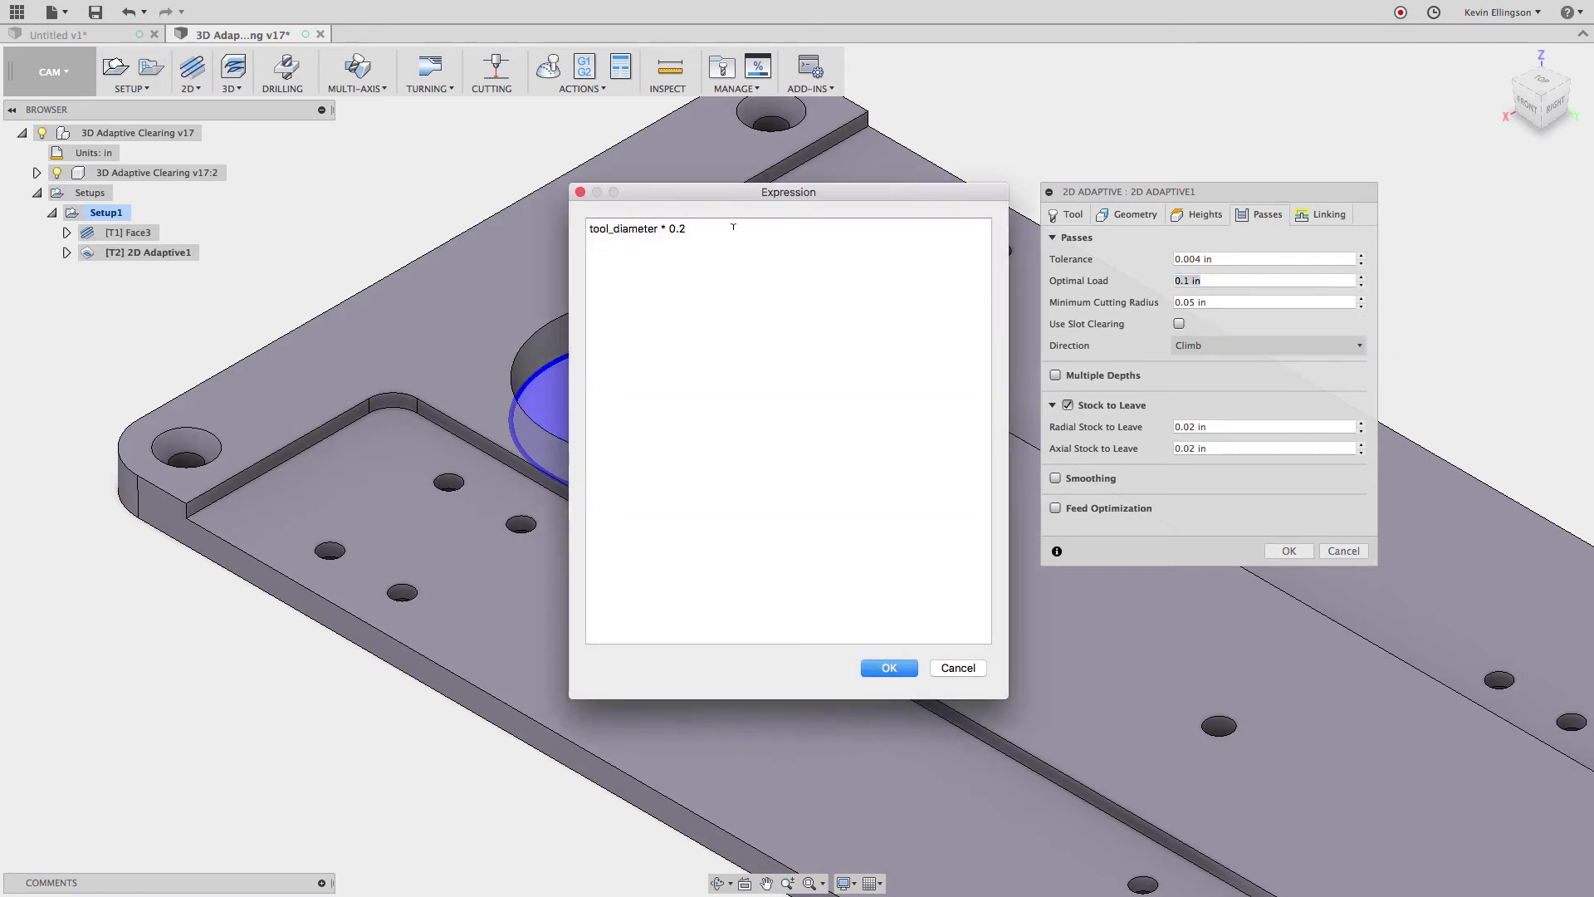
click(975, 669)
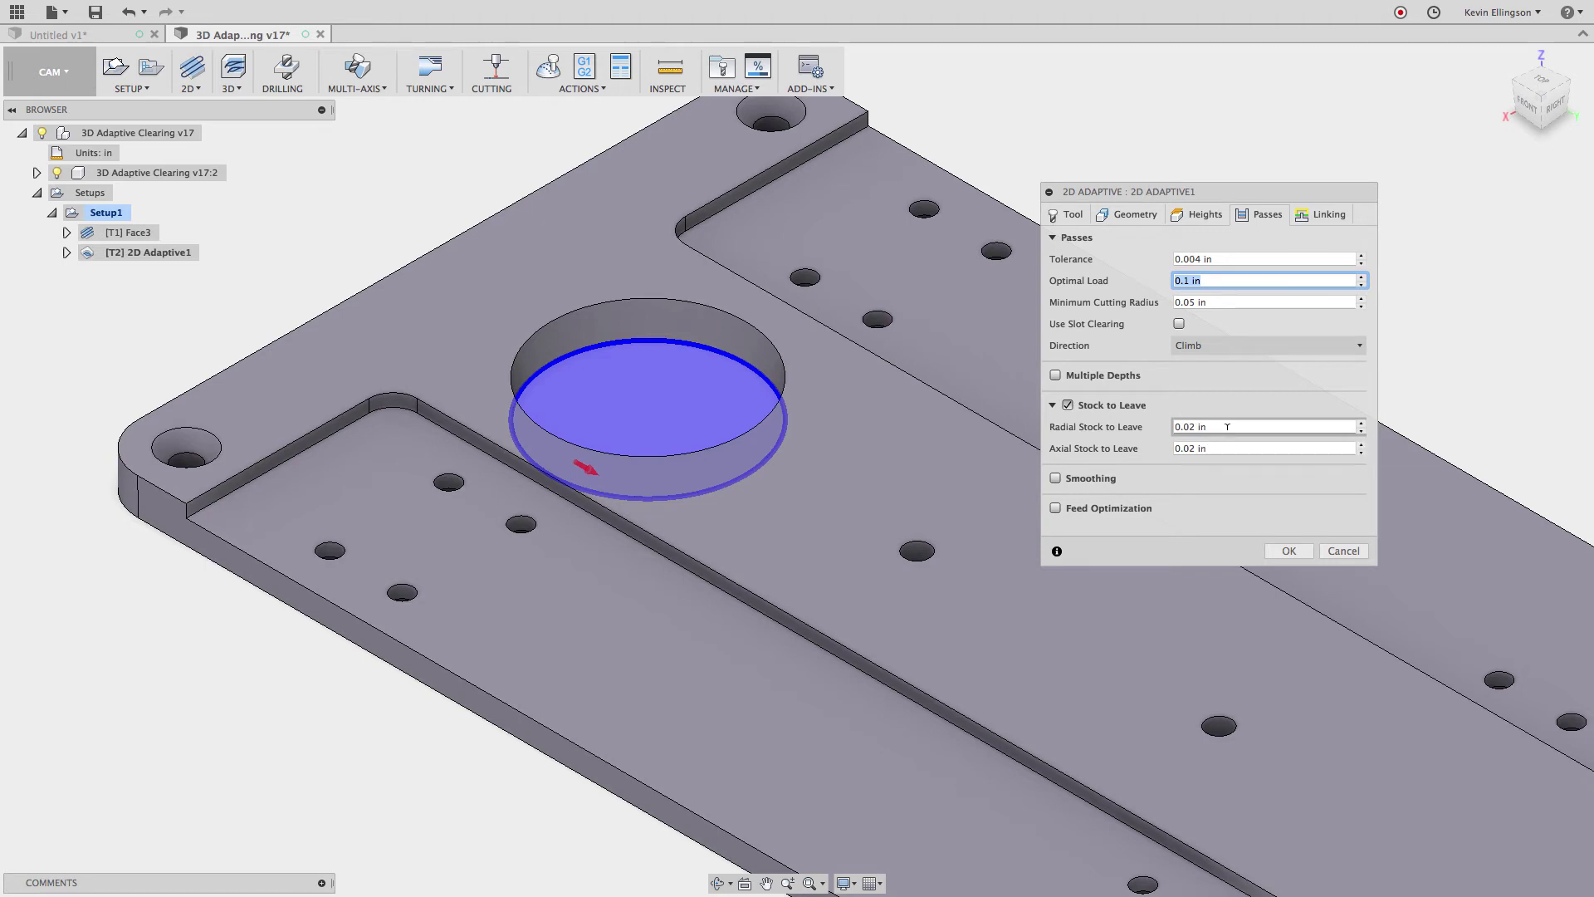
click(1343, 552)
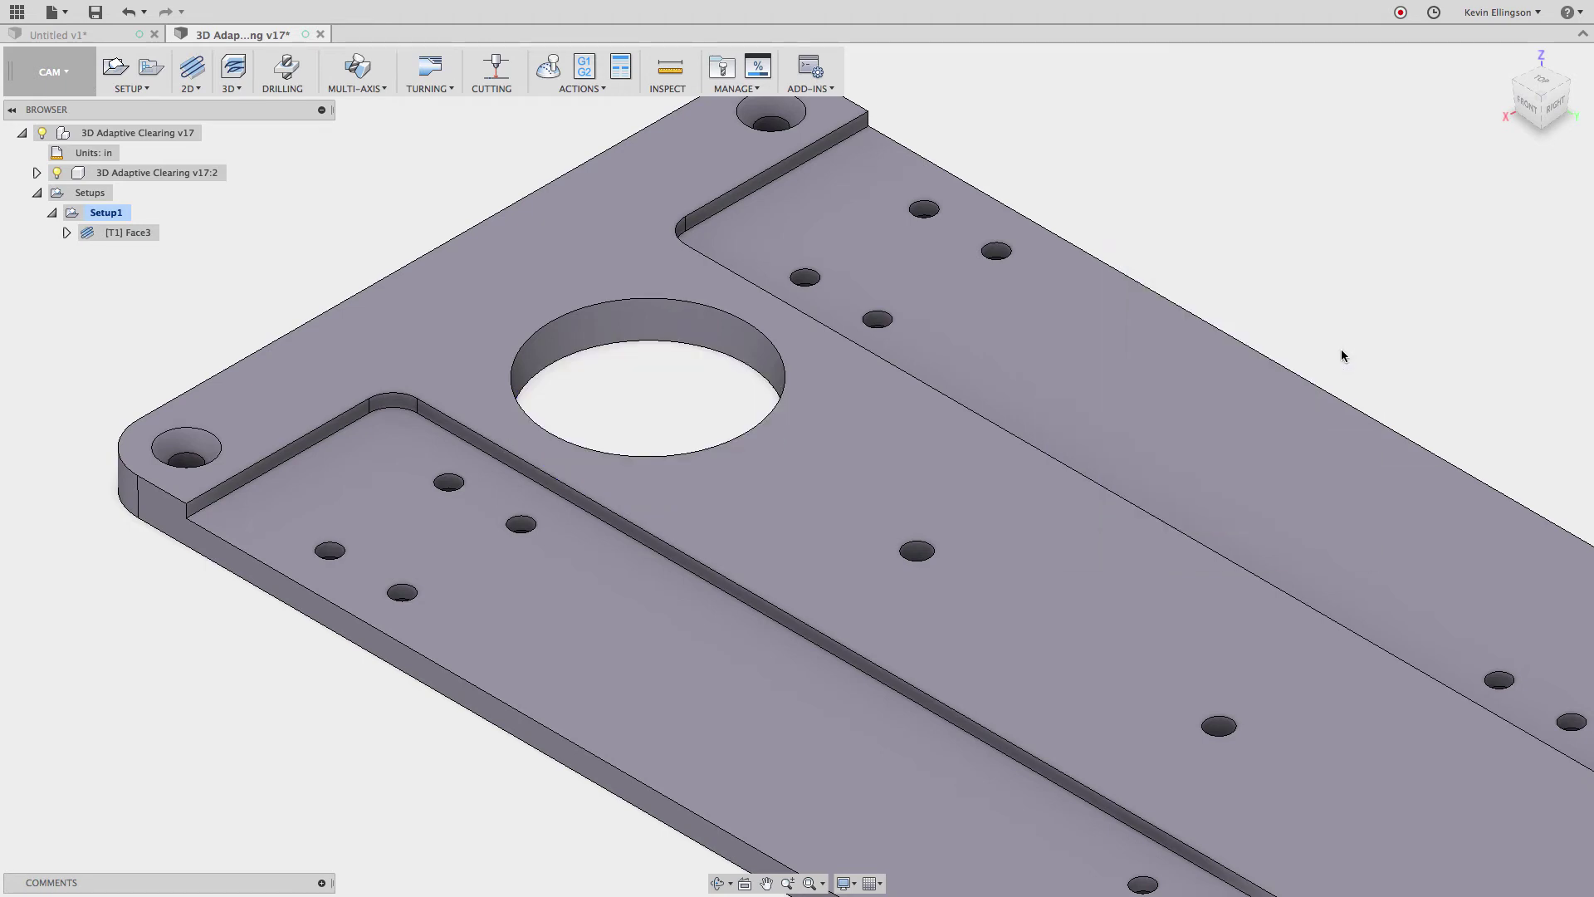
Step: In the Untitled v1 document, start a 2D Contour with the Ø1/2" flat tool, using the plate's bottom outer edge as the contour
scroll(1342, 353, up, 2)
key(F6)
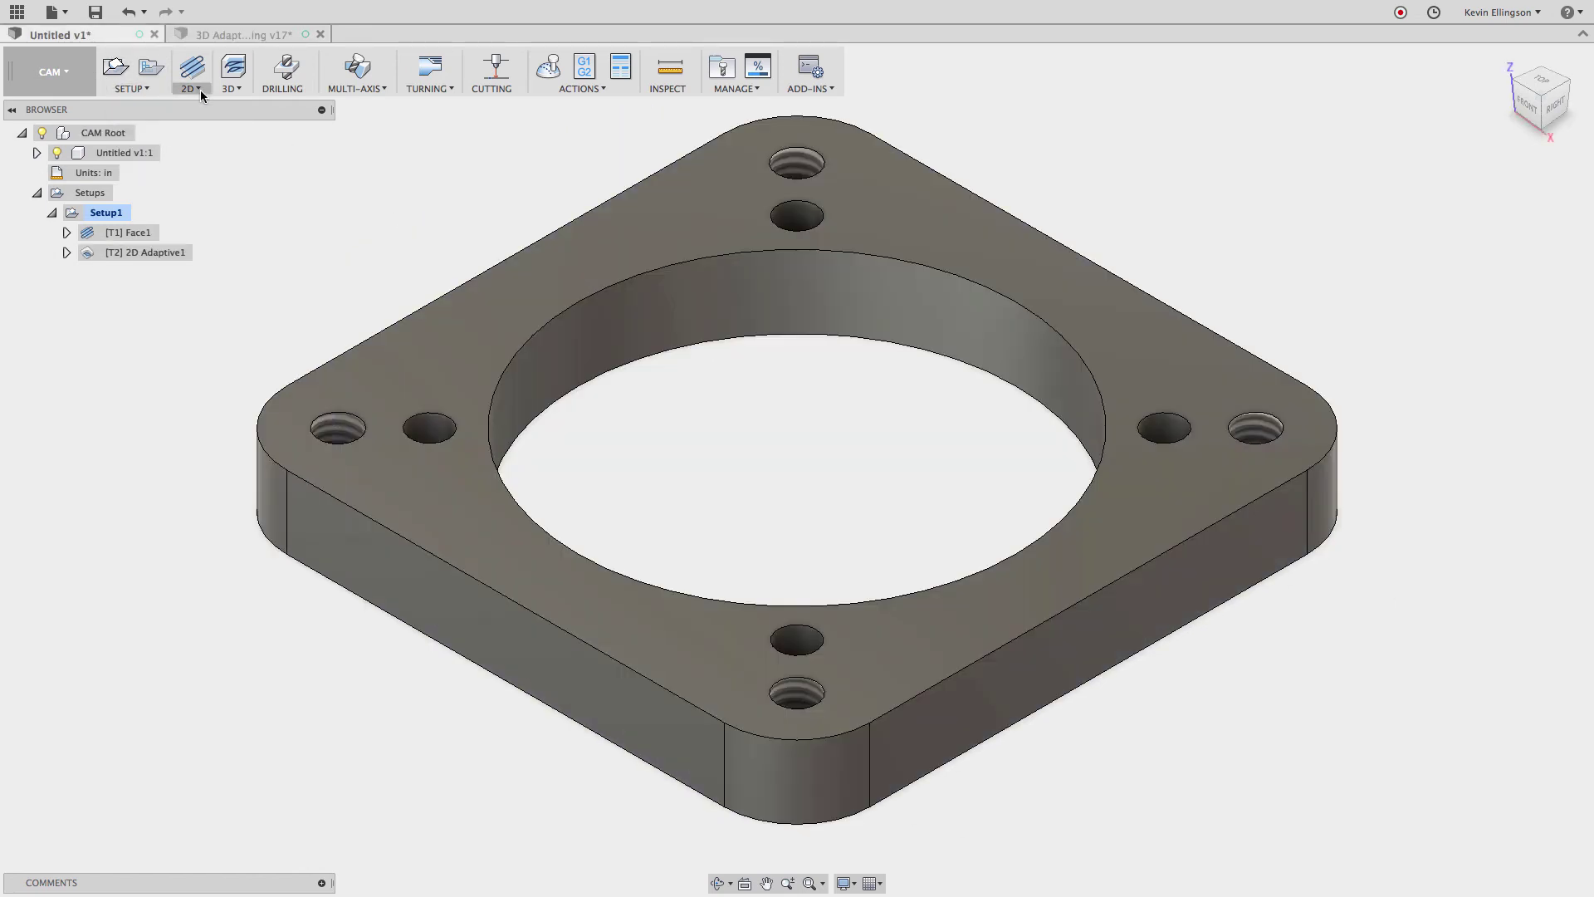
click(201, 88)
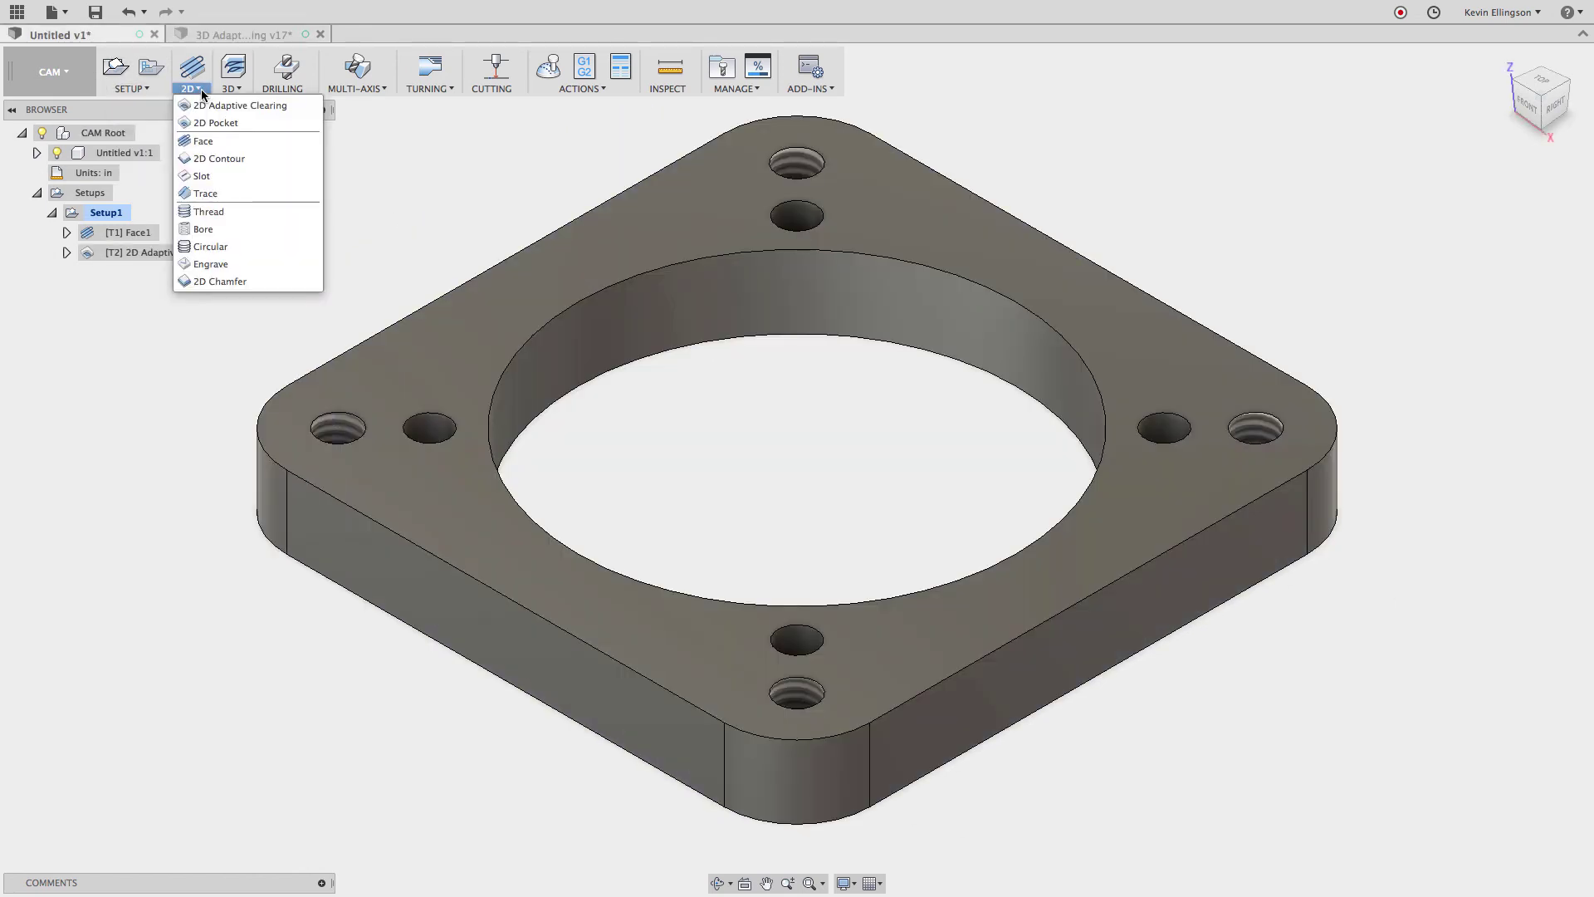
click(218, 158)
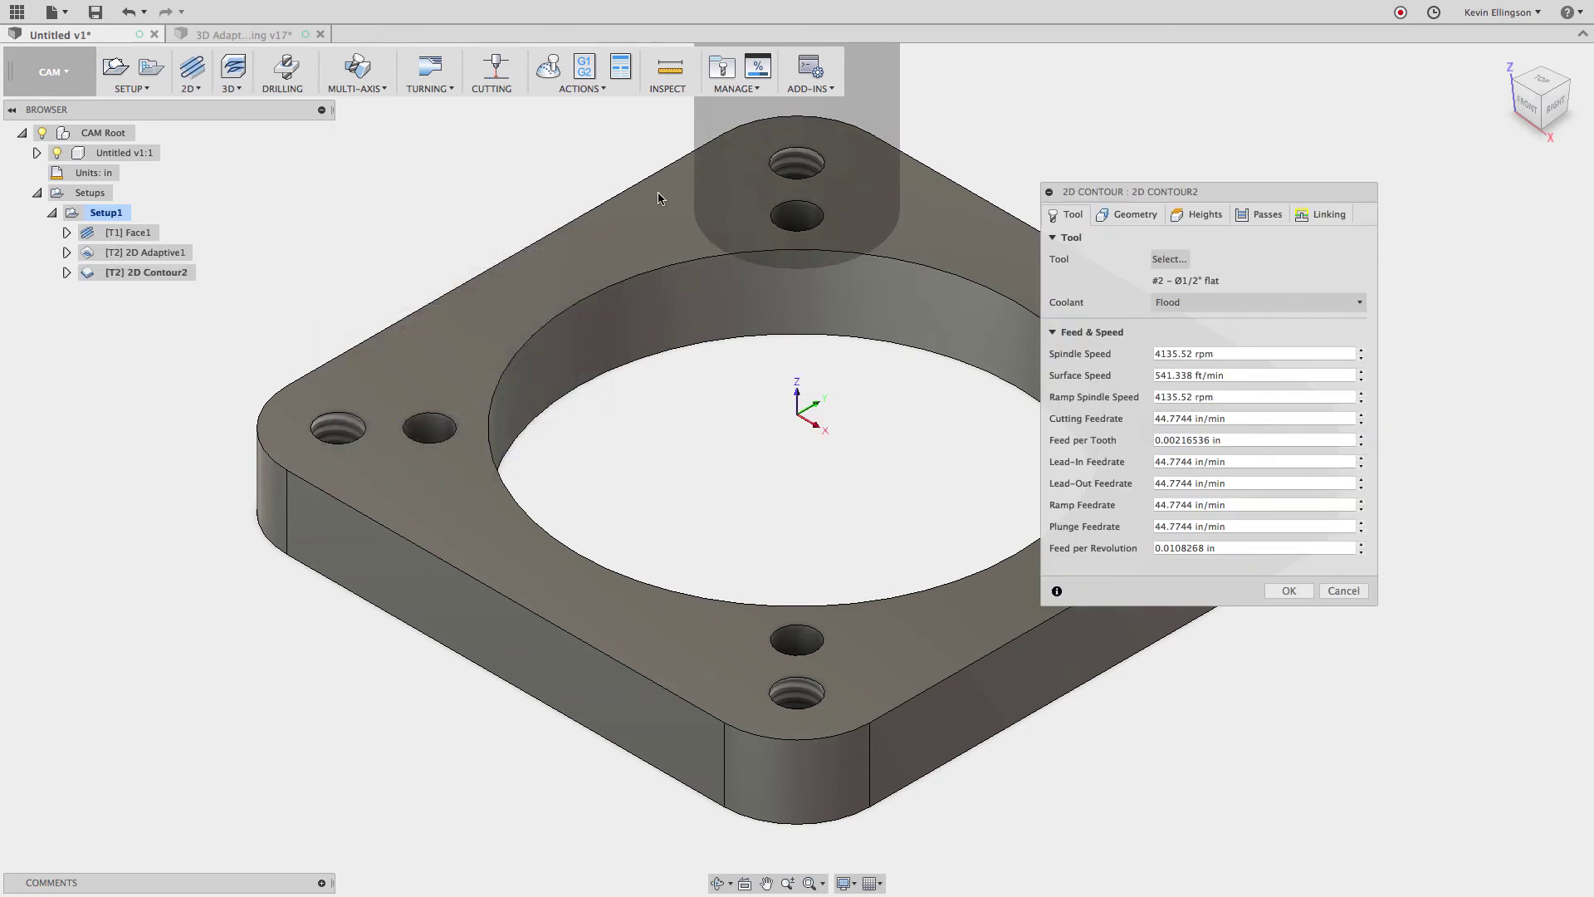
click(1131, 223)
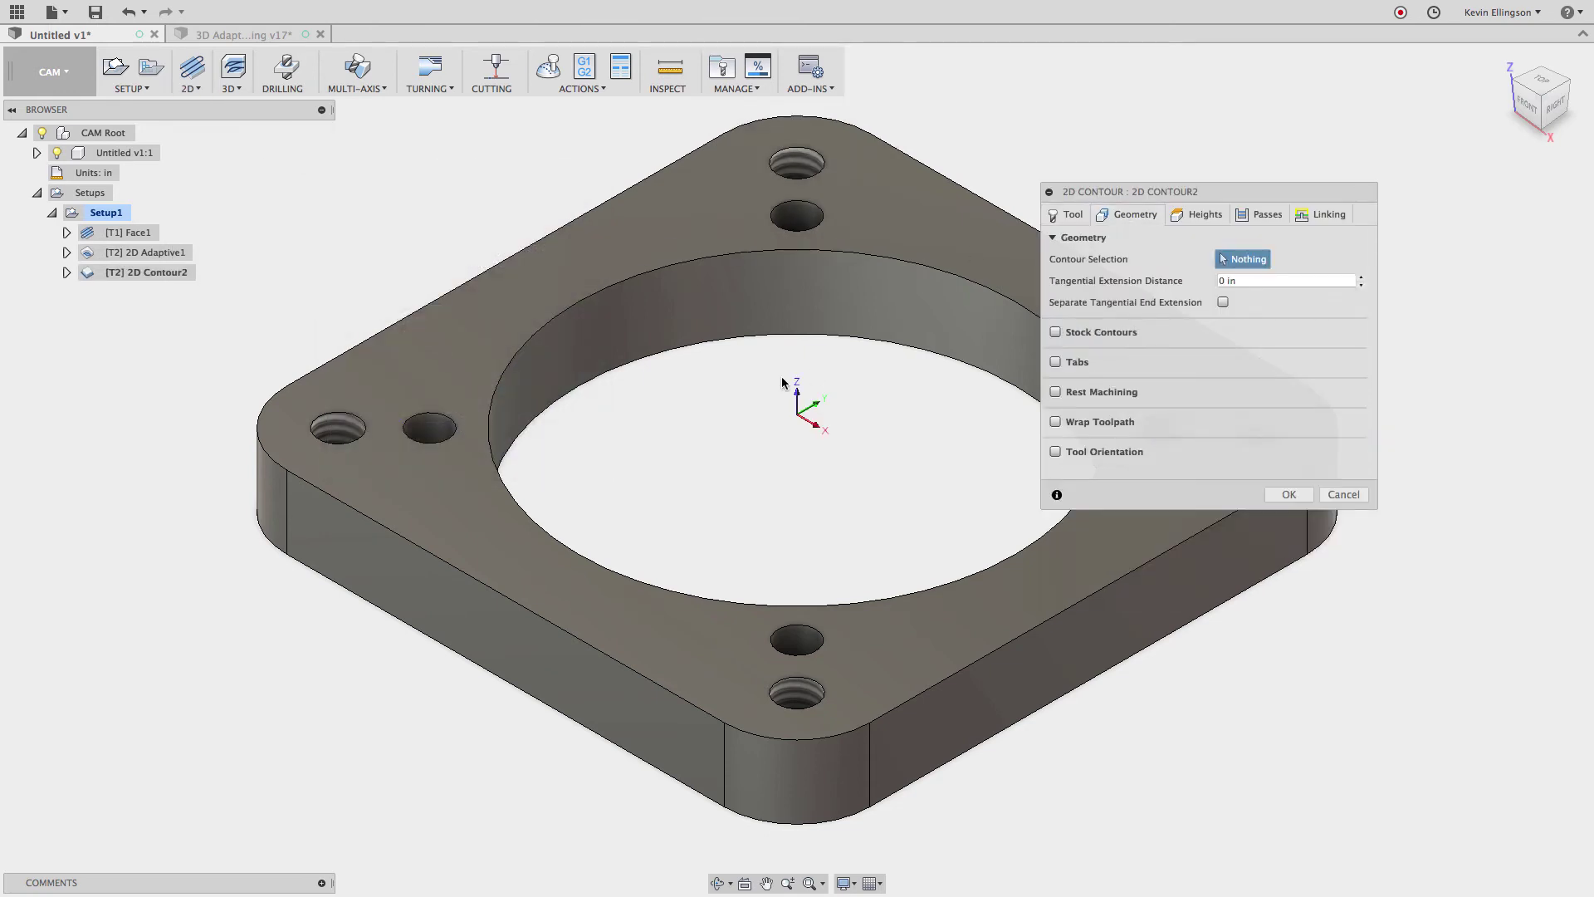
click(473, 668)
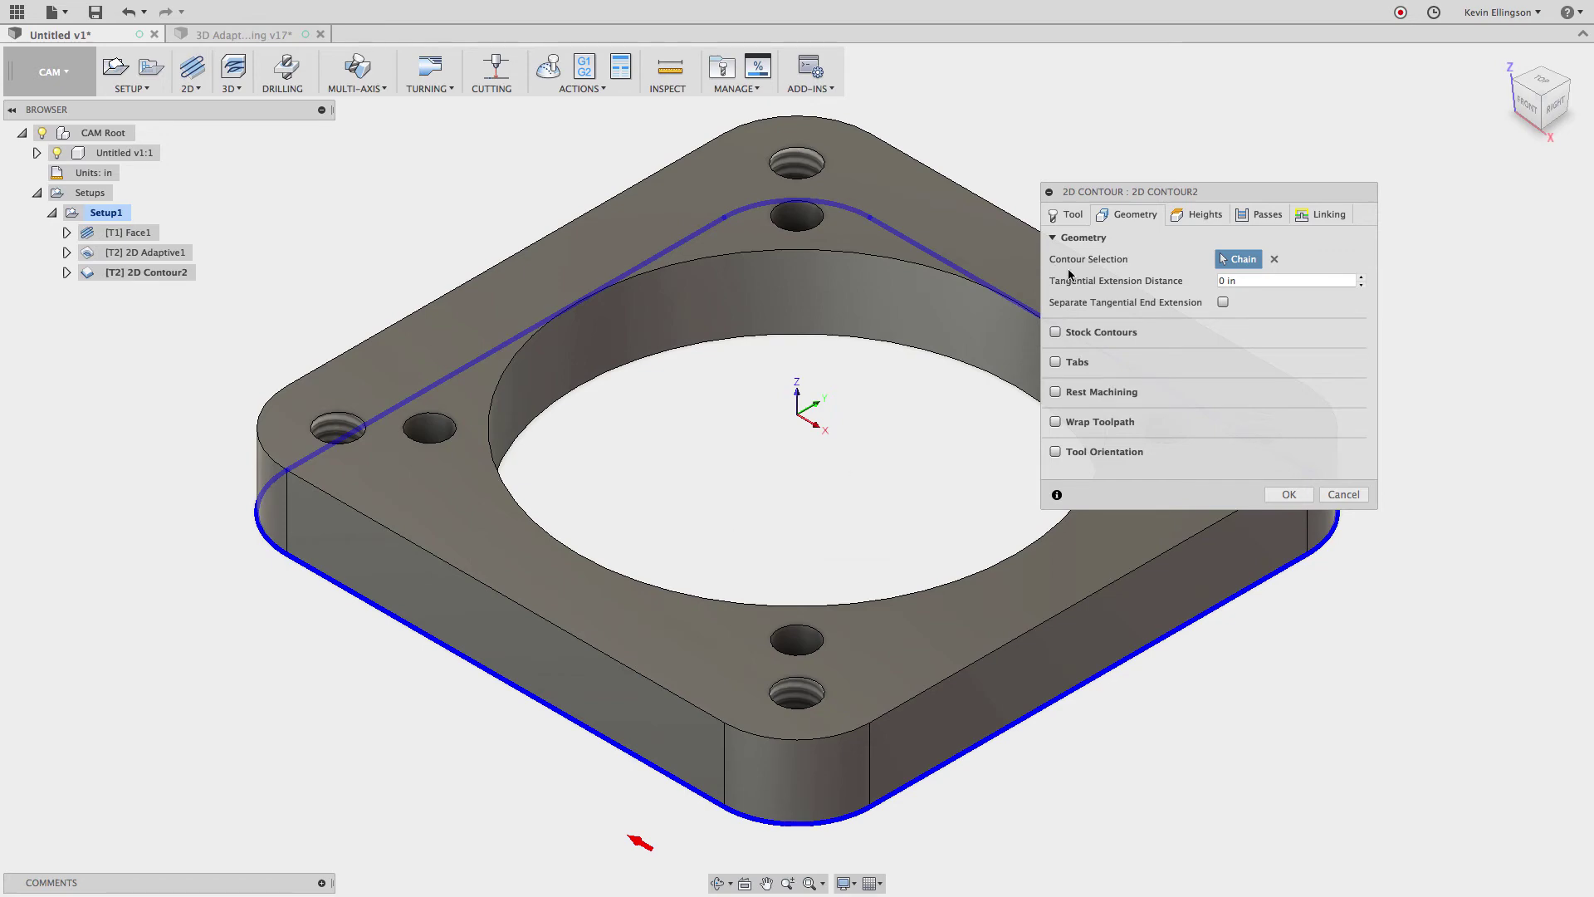
Step: Set the contour's Bottom Height offset to -0.02 in from the selected contour
click(1188, 214)
click(1125, 571)
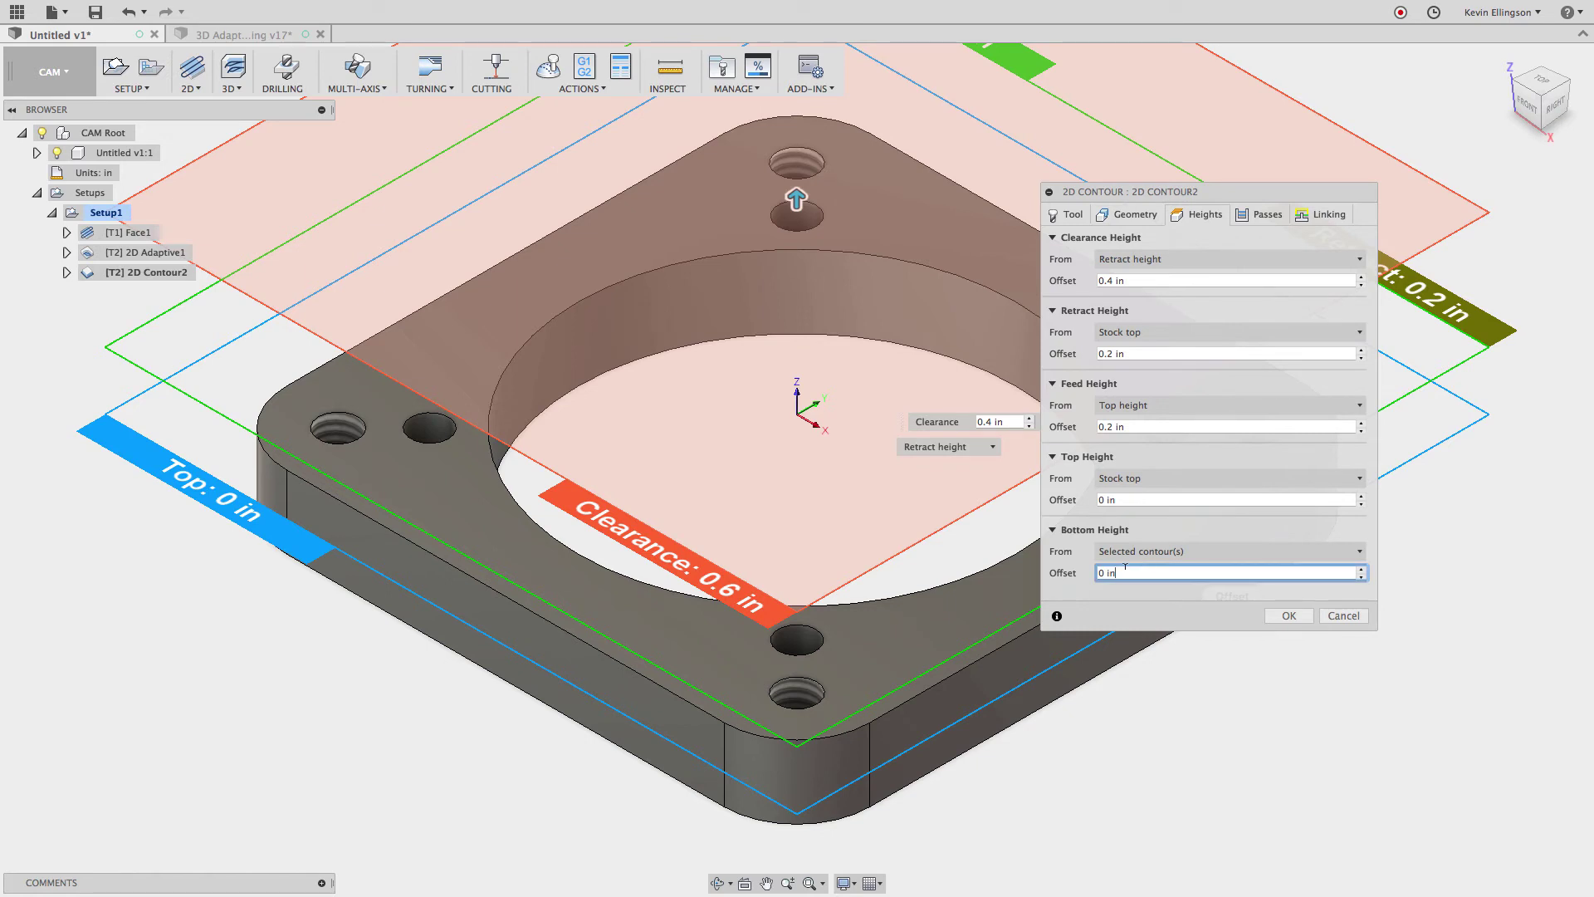
drag(1126, 572, 1053, 574)
text(-.02)
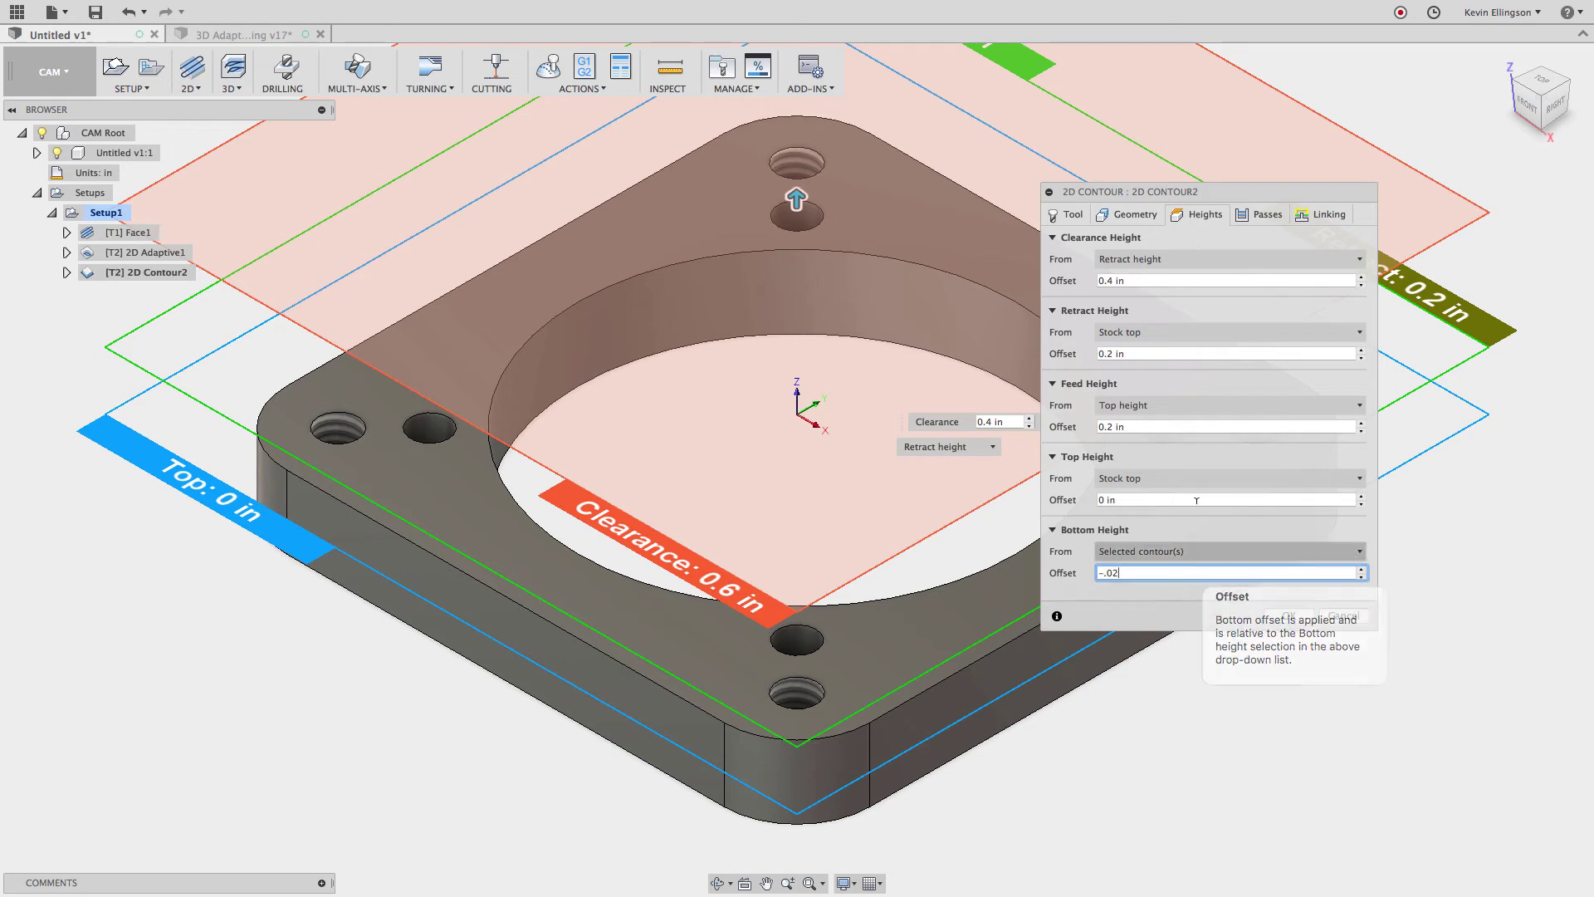
Step: Set the Finishing Overlap to 0.05 in, make all the contour's settings default, and generate the toolpath
click(1254, 218)
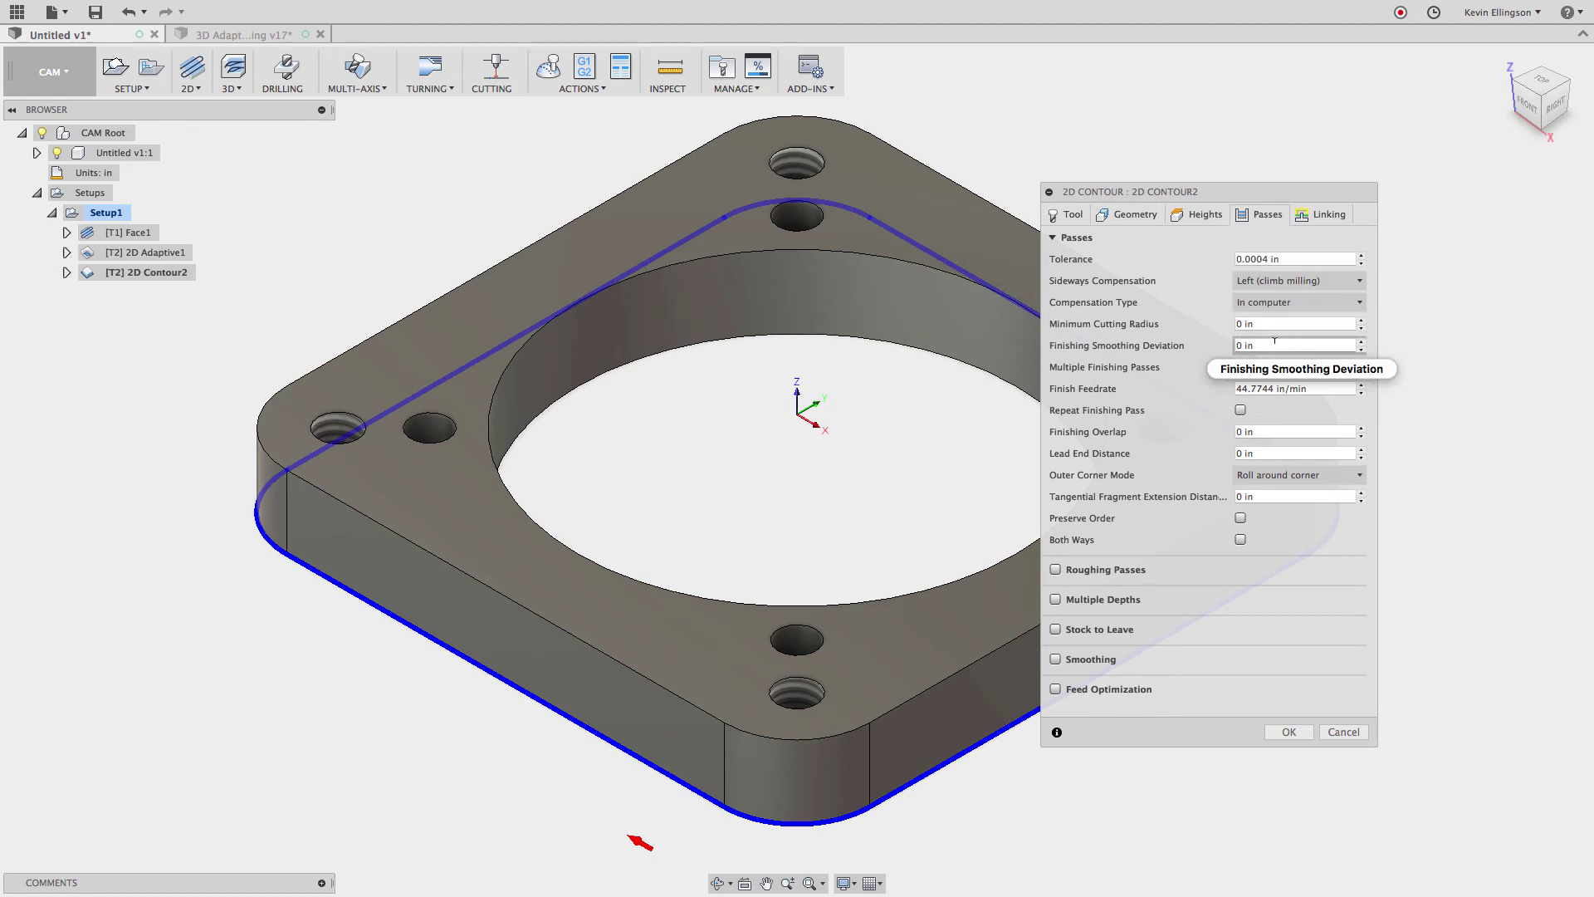
click(1246, 431)
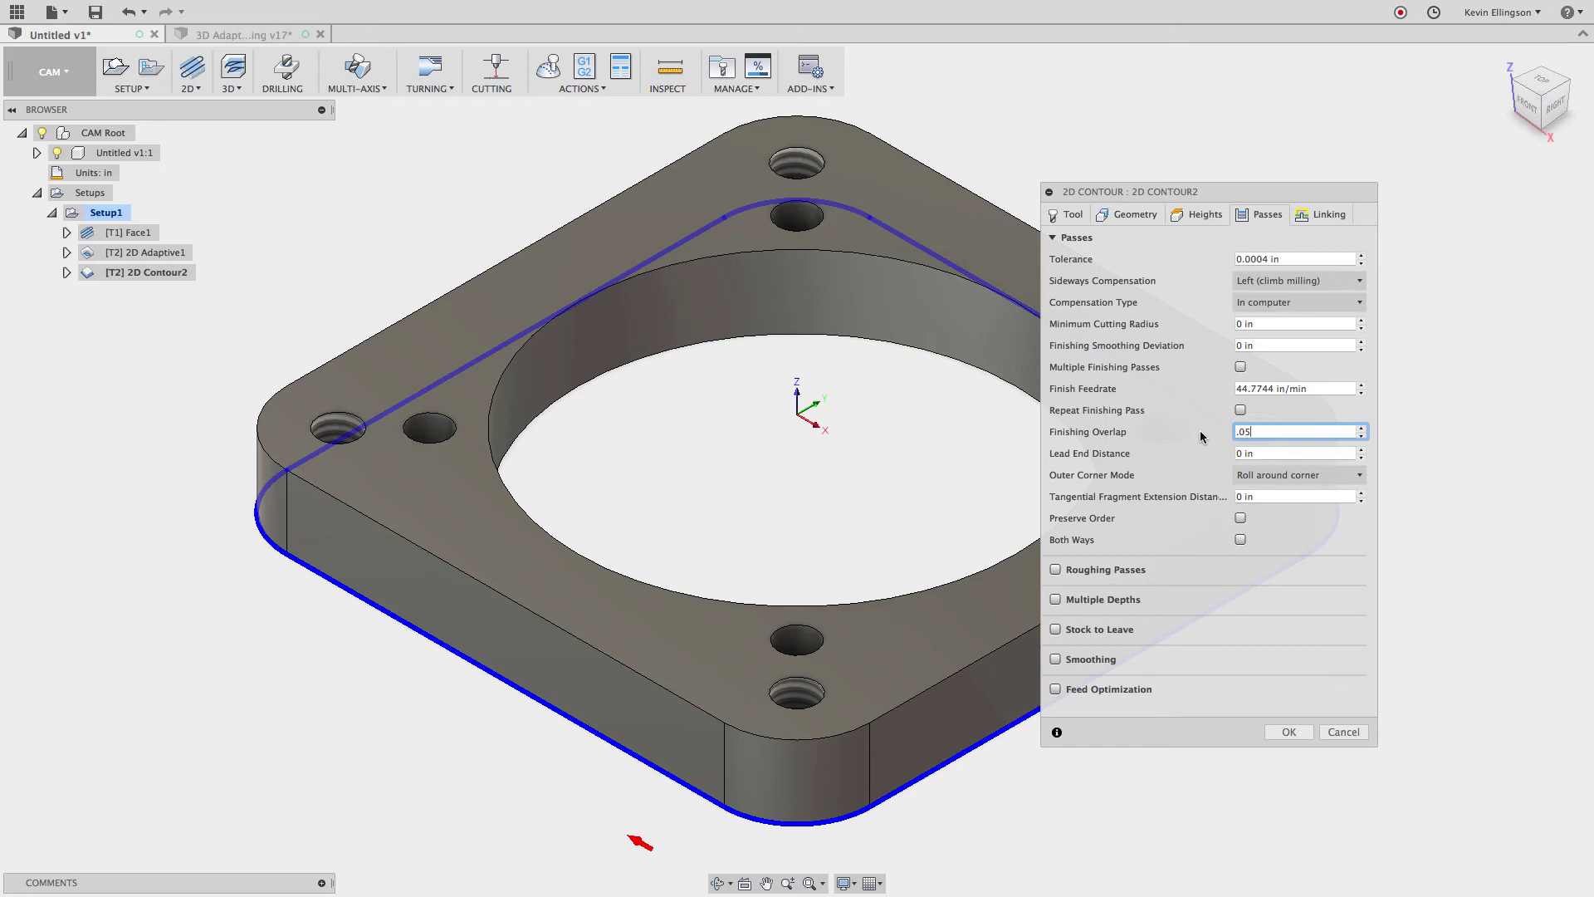
right_click(1271, 426)
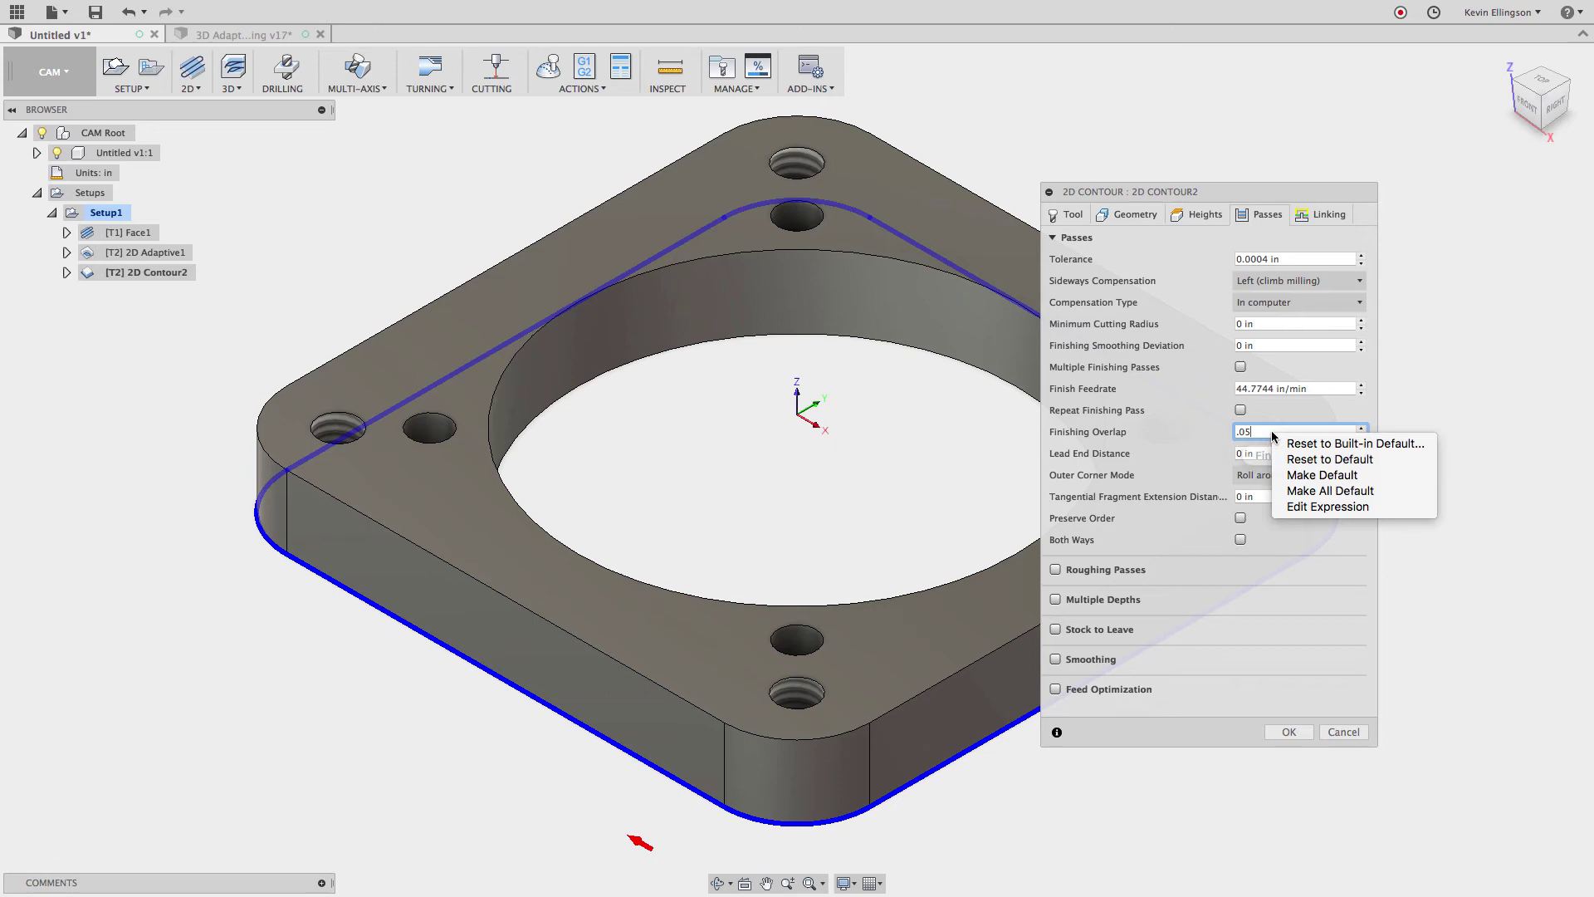
click(1343, 491)
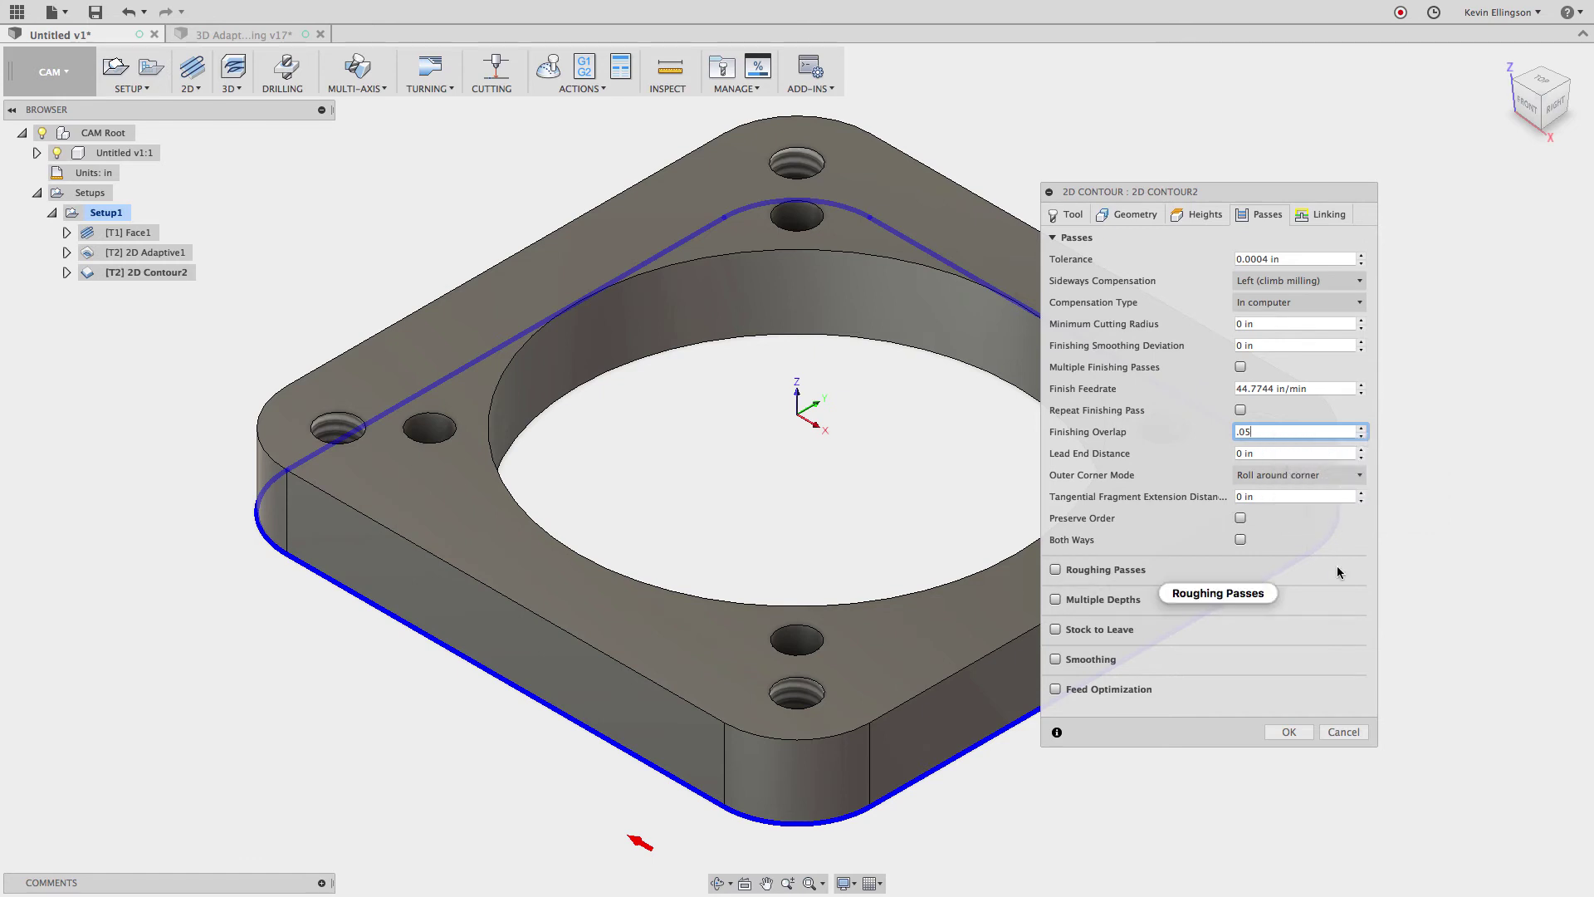
click(1298, 731)
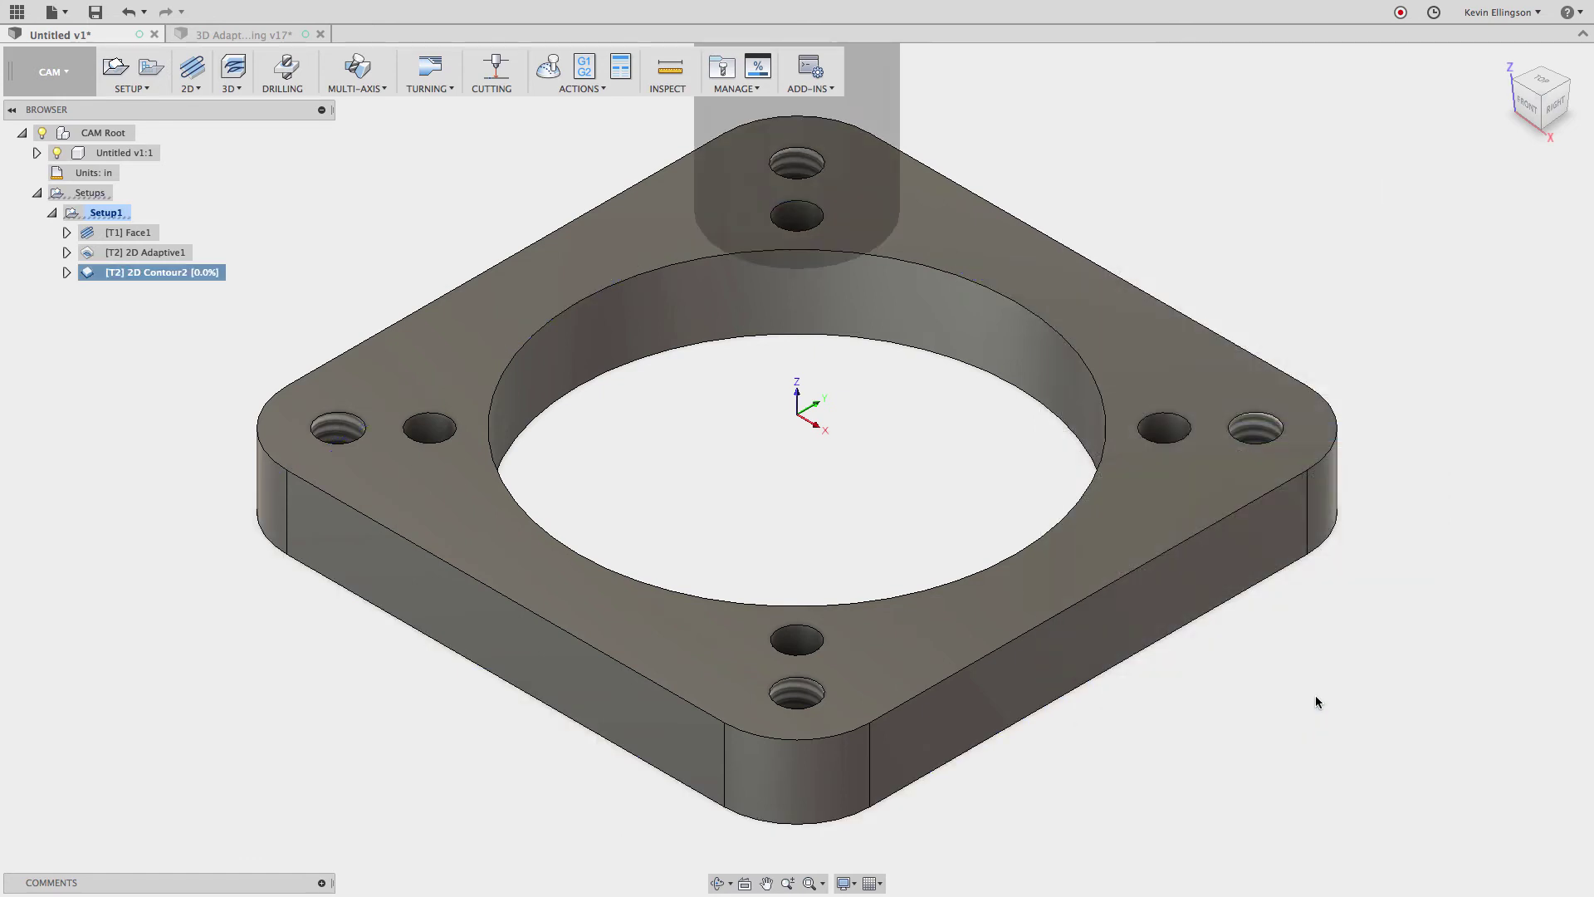
scroll(477, 575, down, 2)
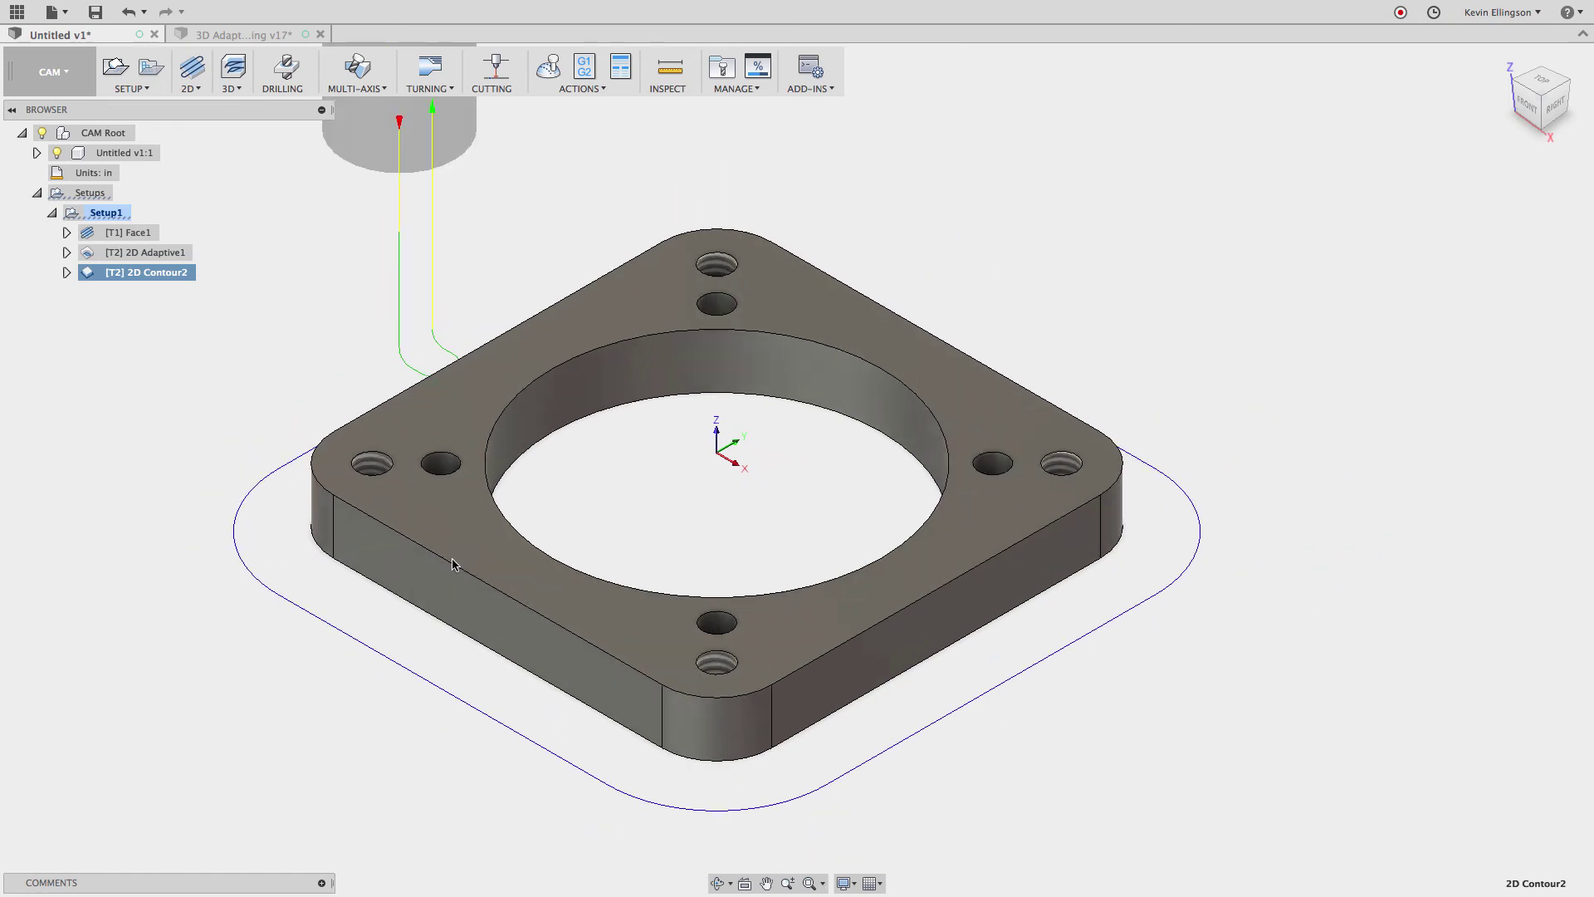
Step: In the 3D Adaptive Clearing v17 document, start a 2D Contour with the Ø1/2" flat tool along the plate's bottom outer edge
click(246, 35)
click(190, 88)
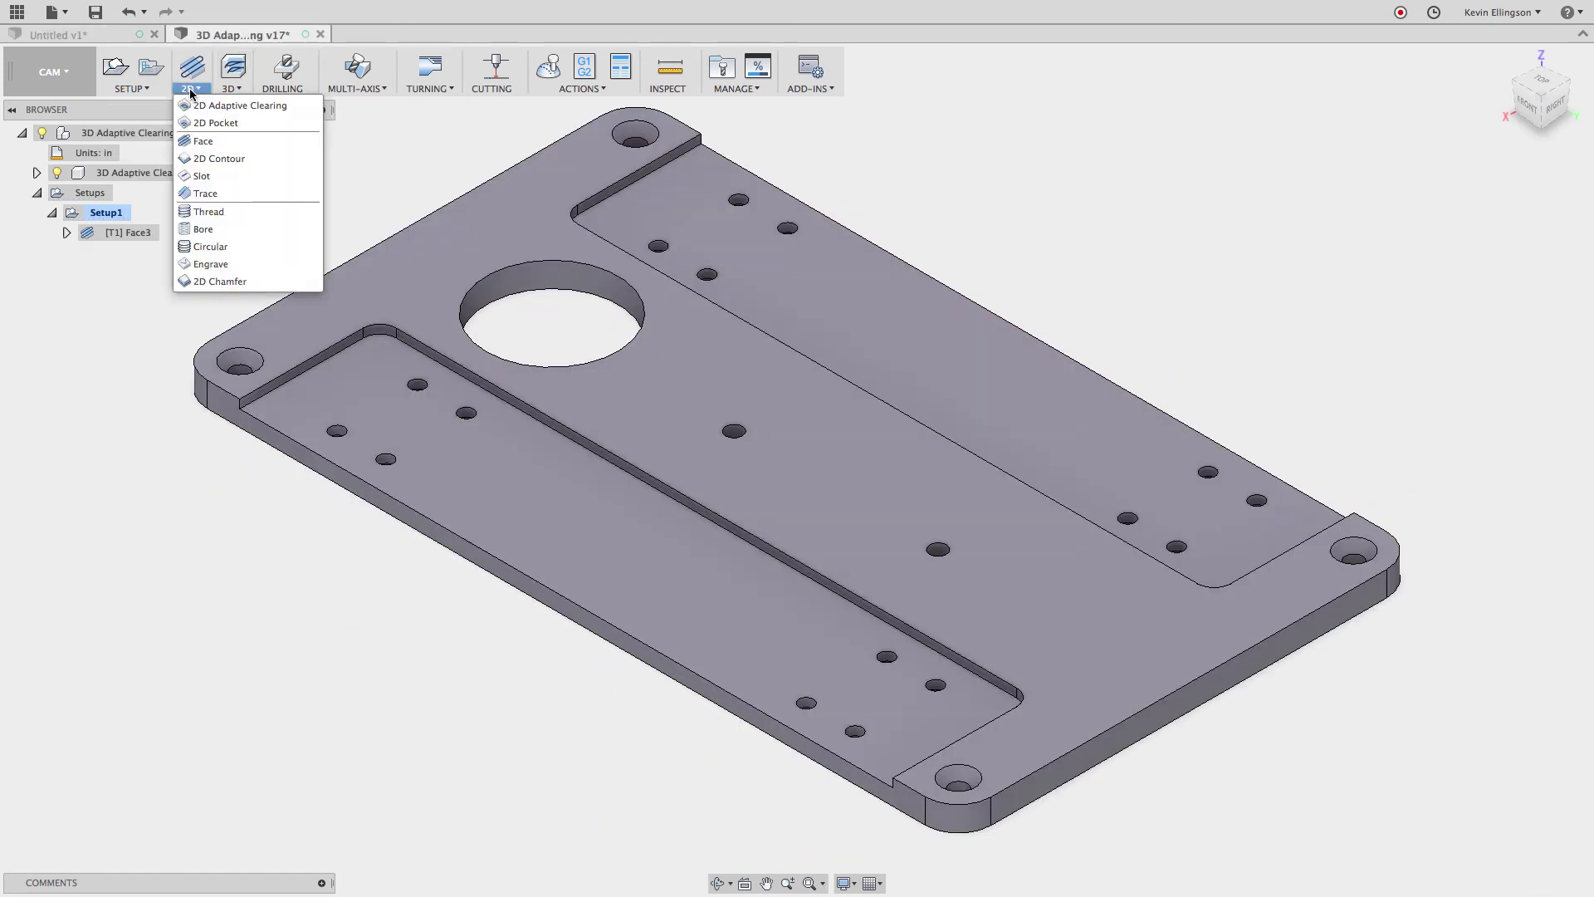
click(209, 158)
click(1170, 258)
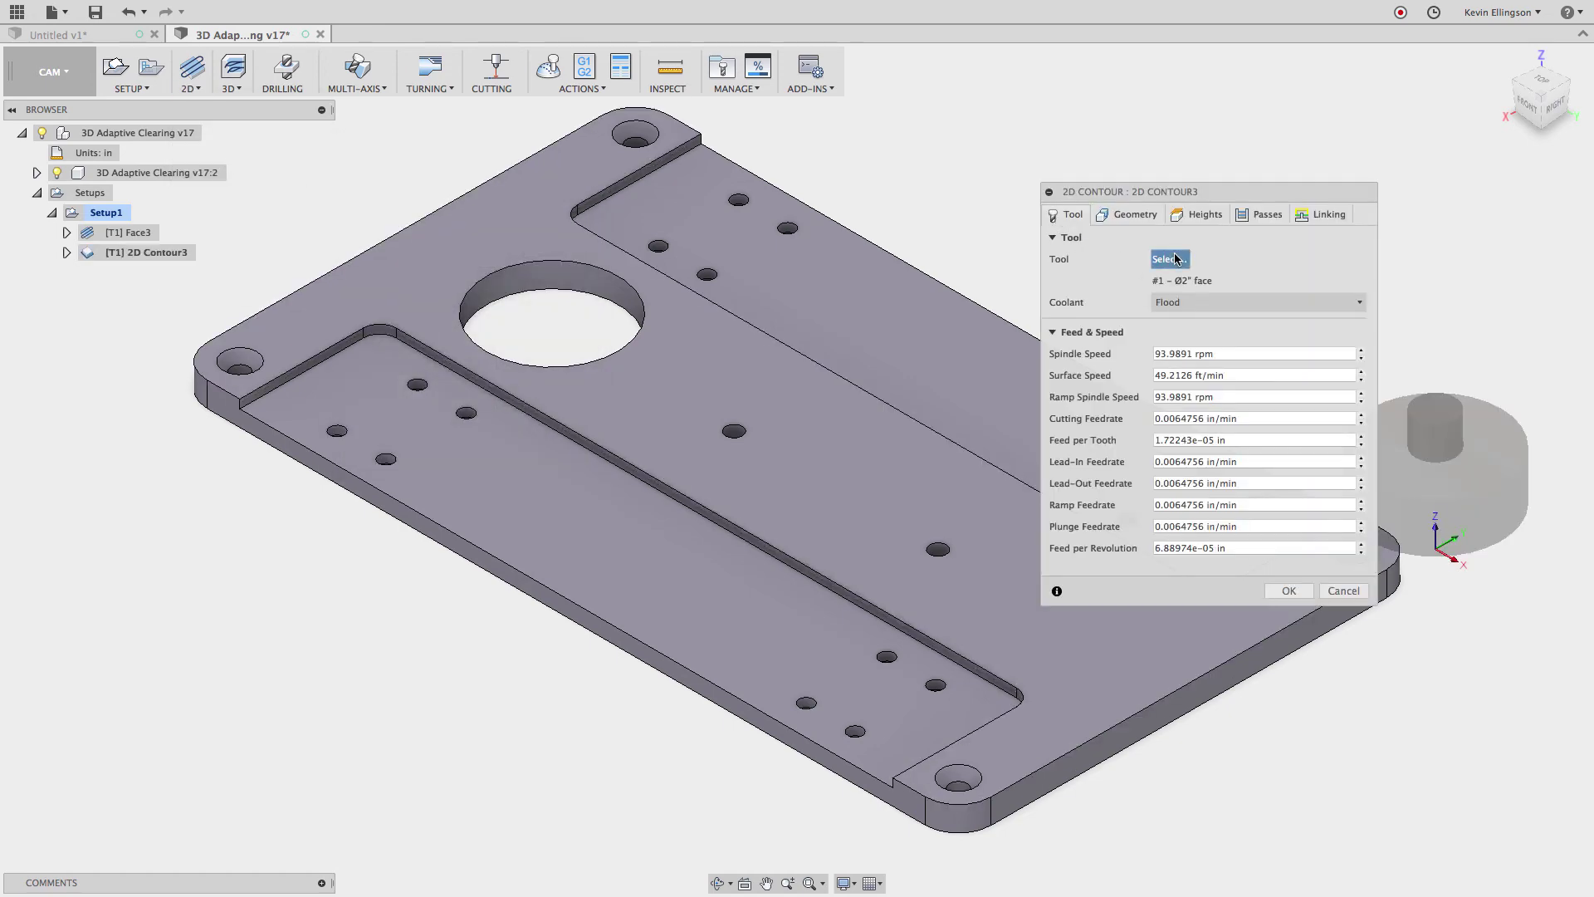
click(499, 315)
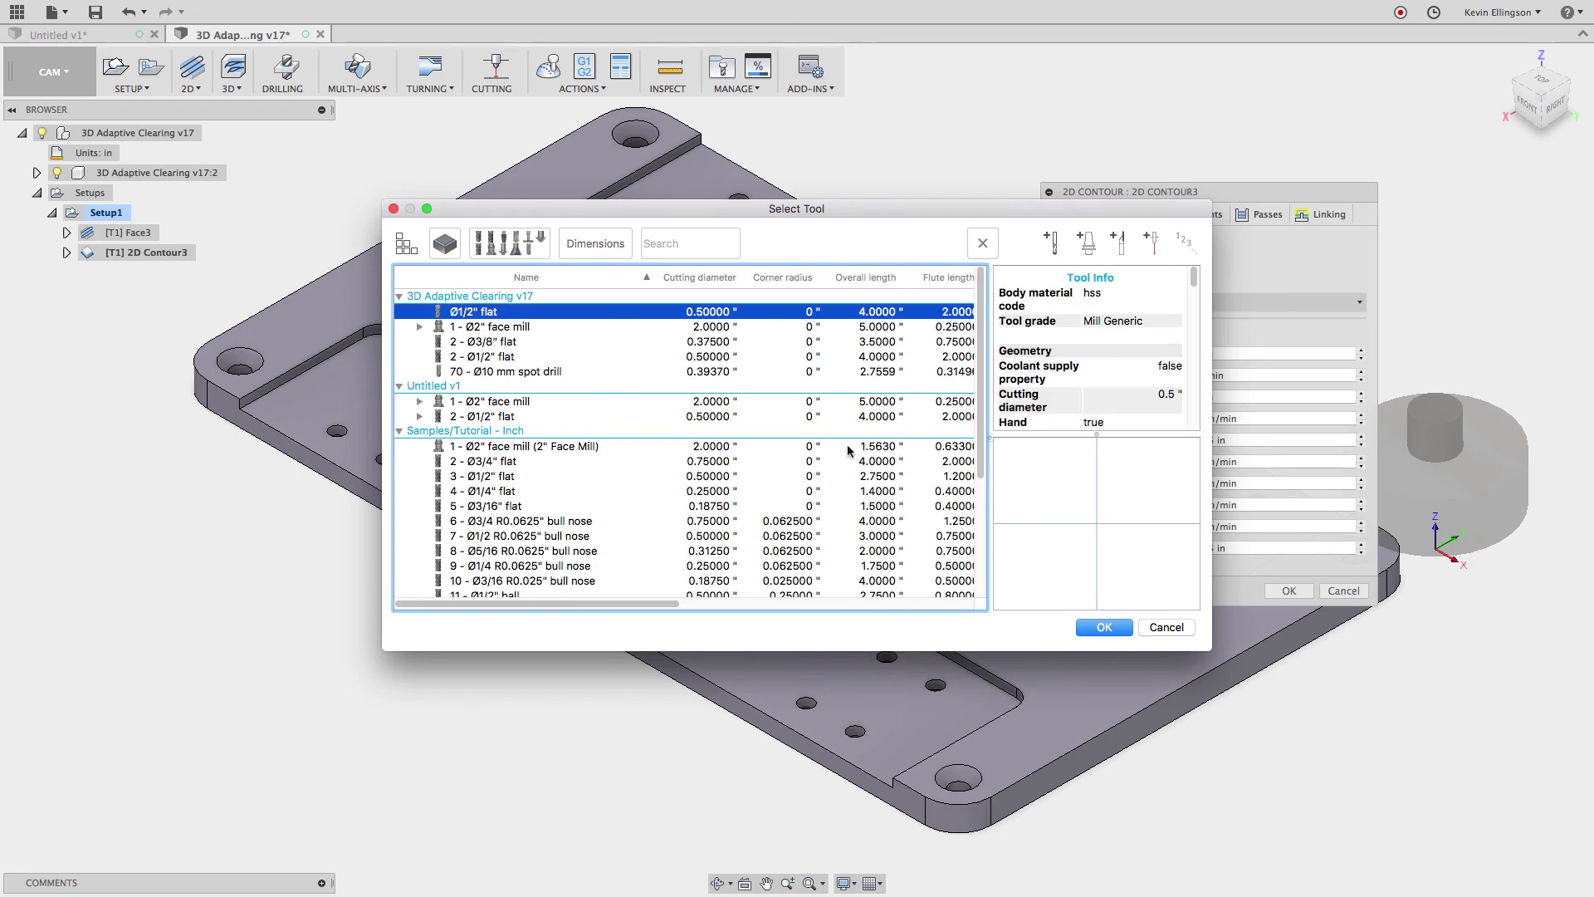
click(1104, 627)
click(1129, 214)
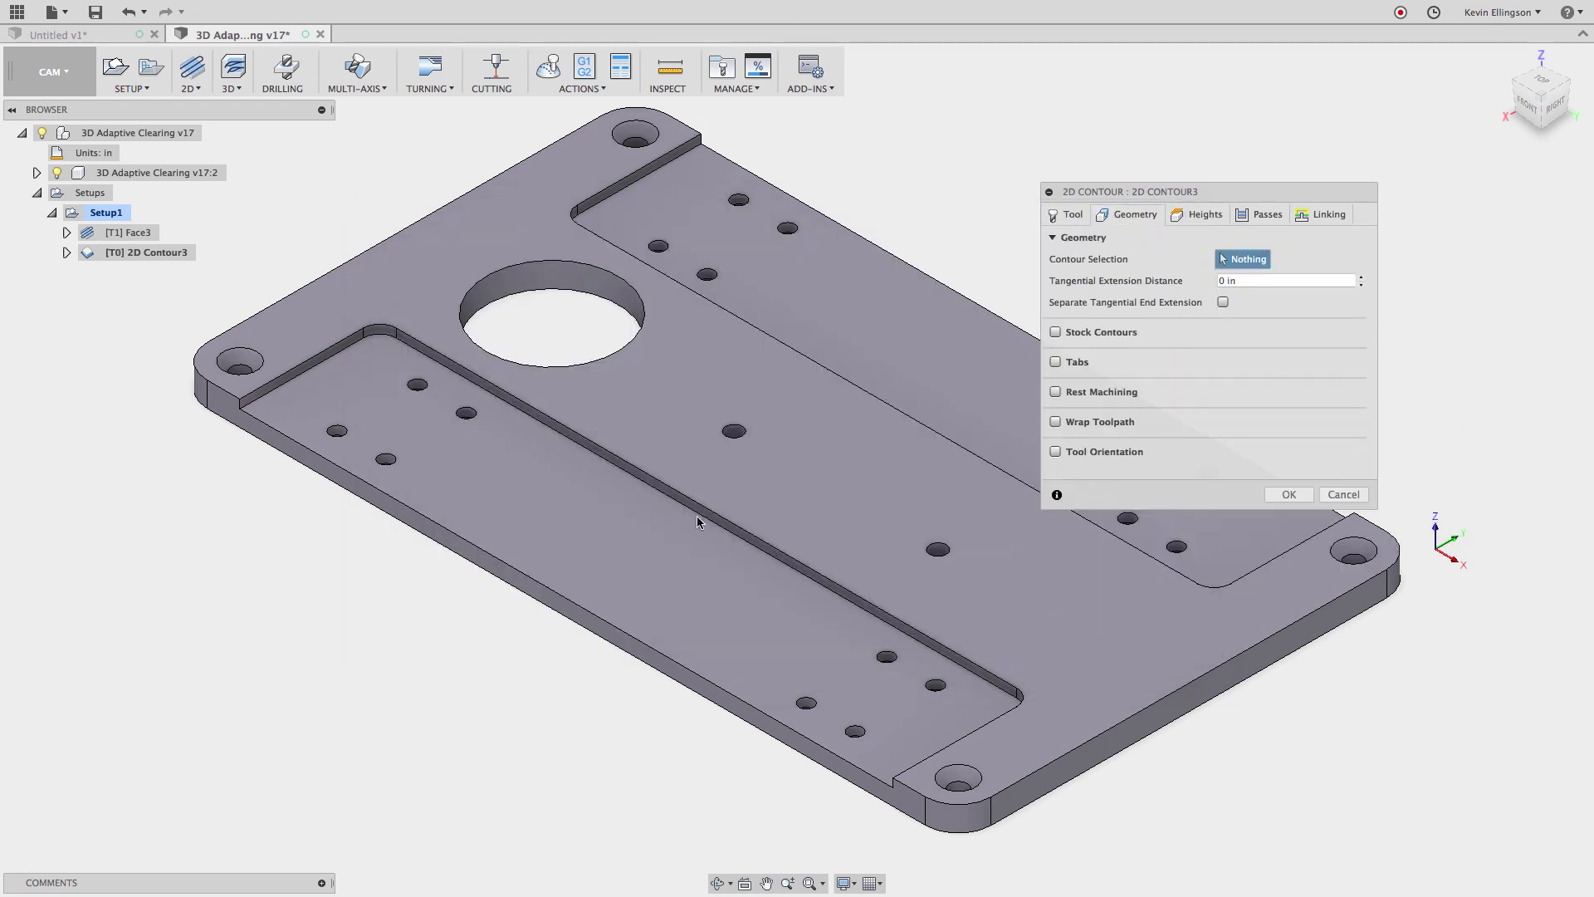
click(583, 628)
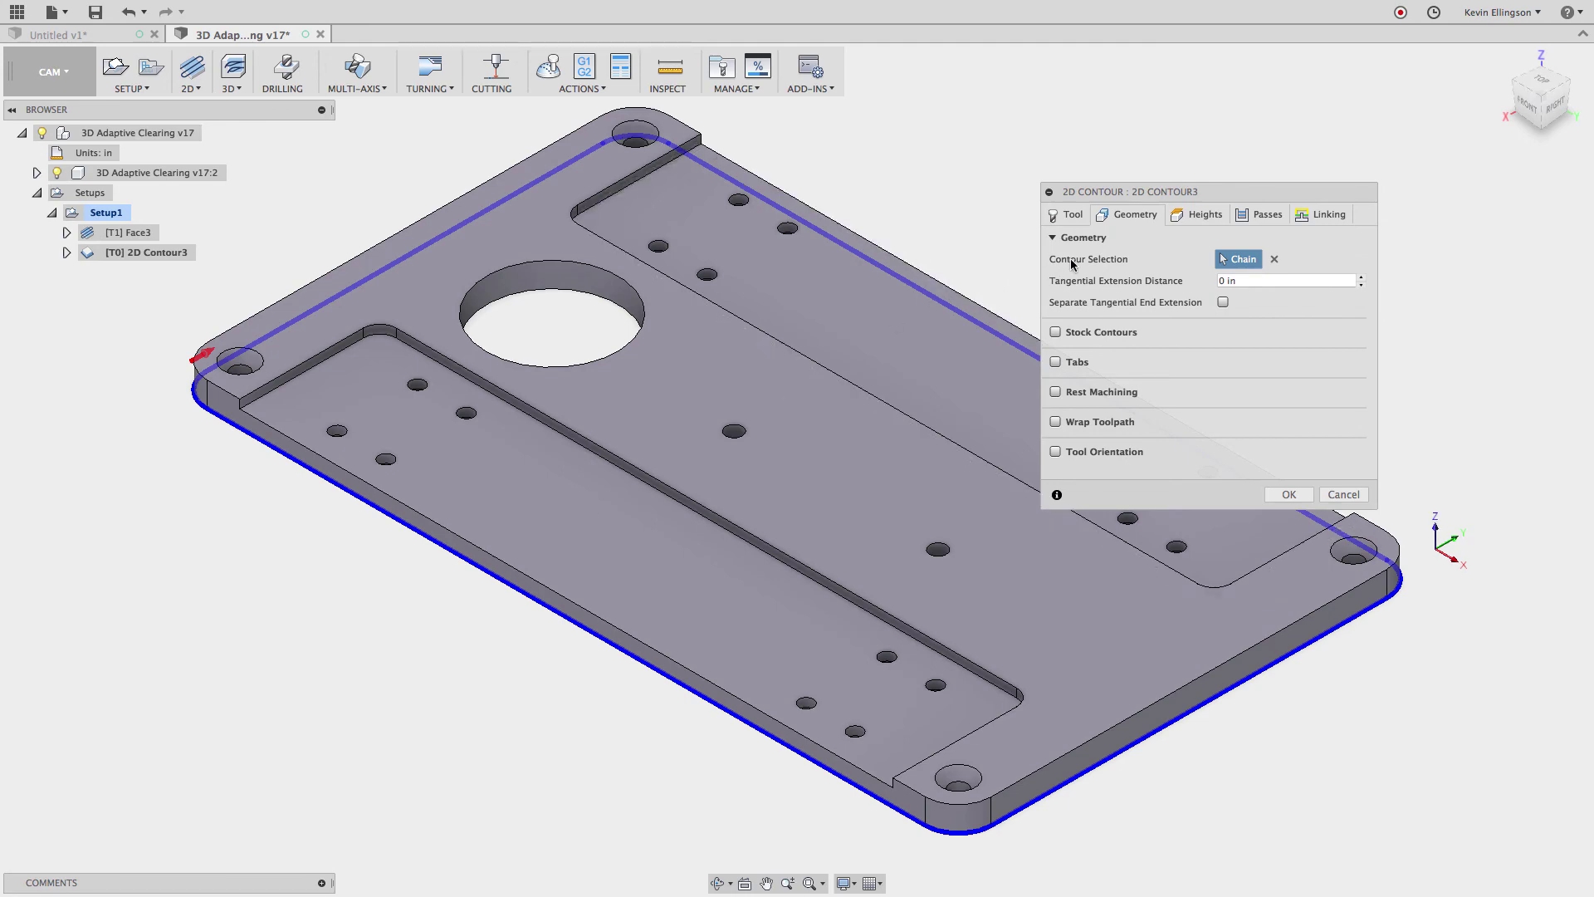
Step: Check the new contour's Bottom Height offset and Finishing Overlap against the saved defaults
click(1186, 214)
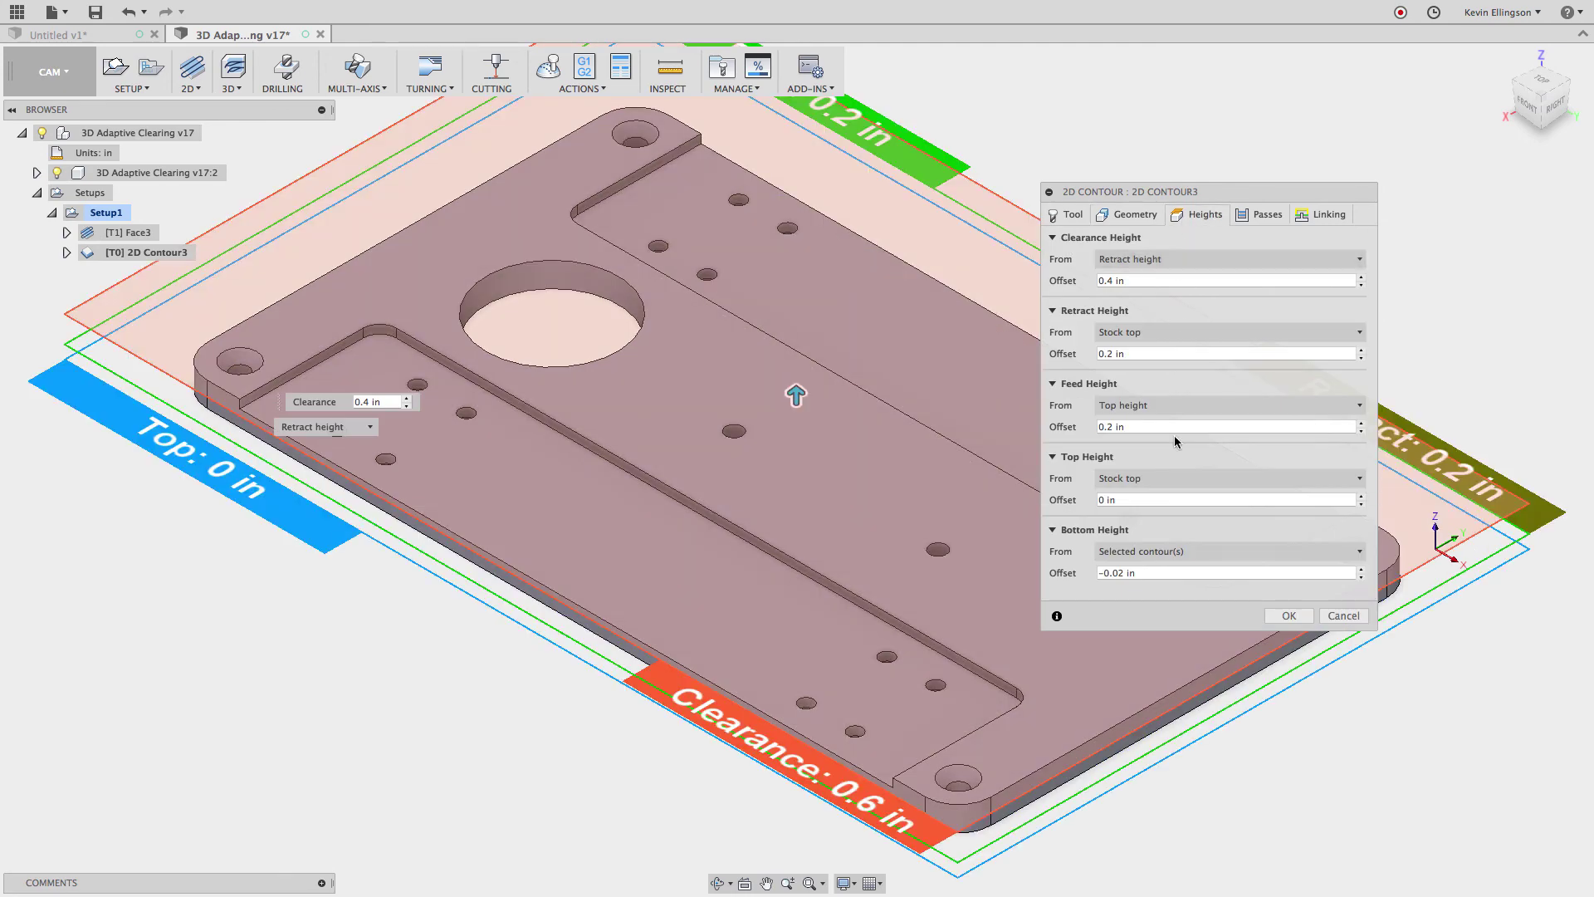
mouse_move(1161, 567)
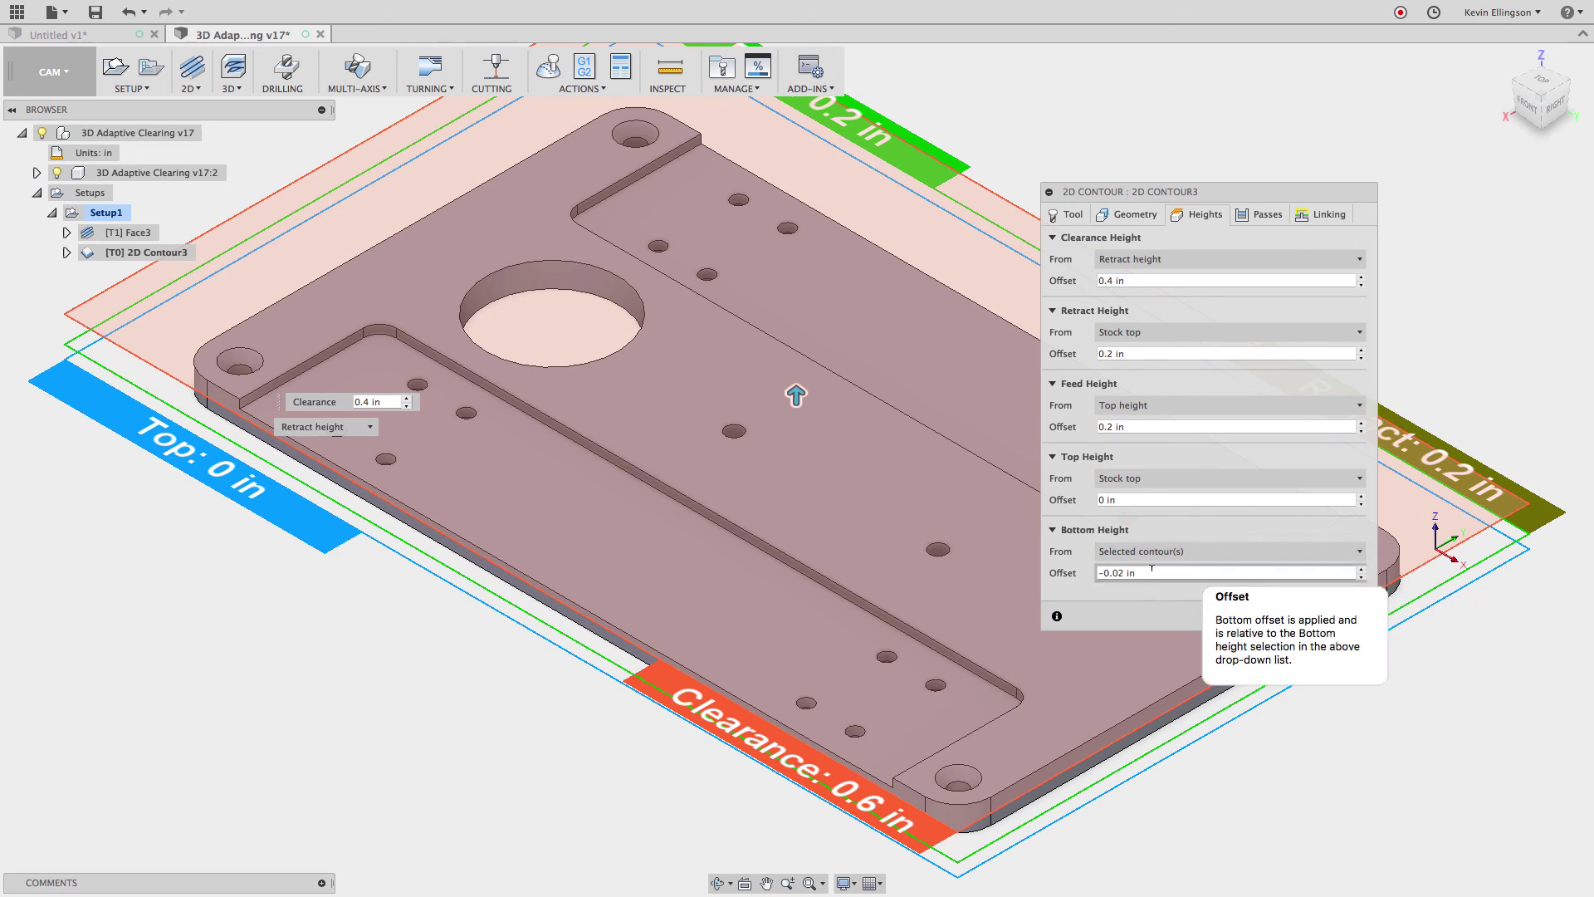
double_click(1144, 570)
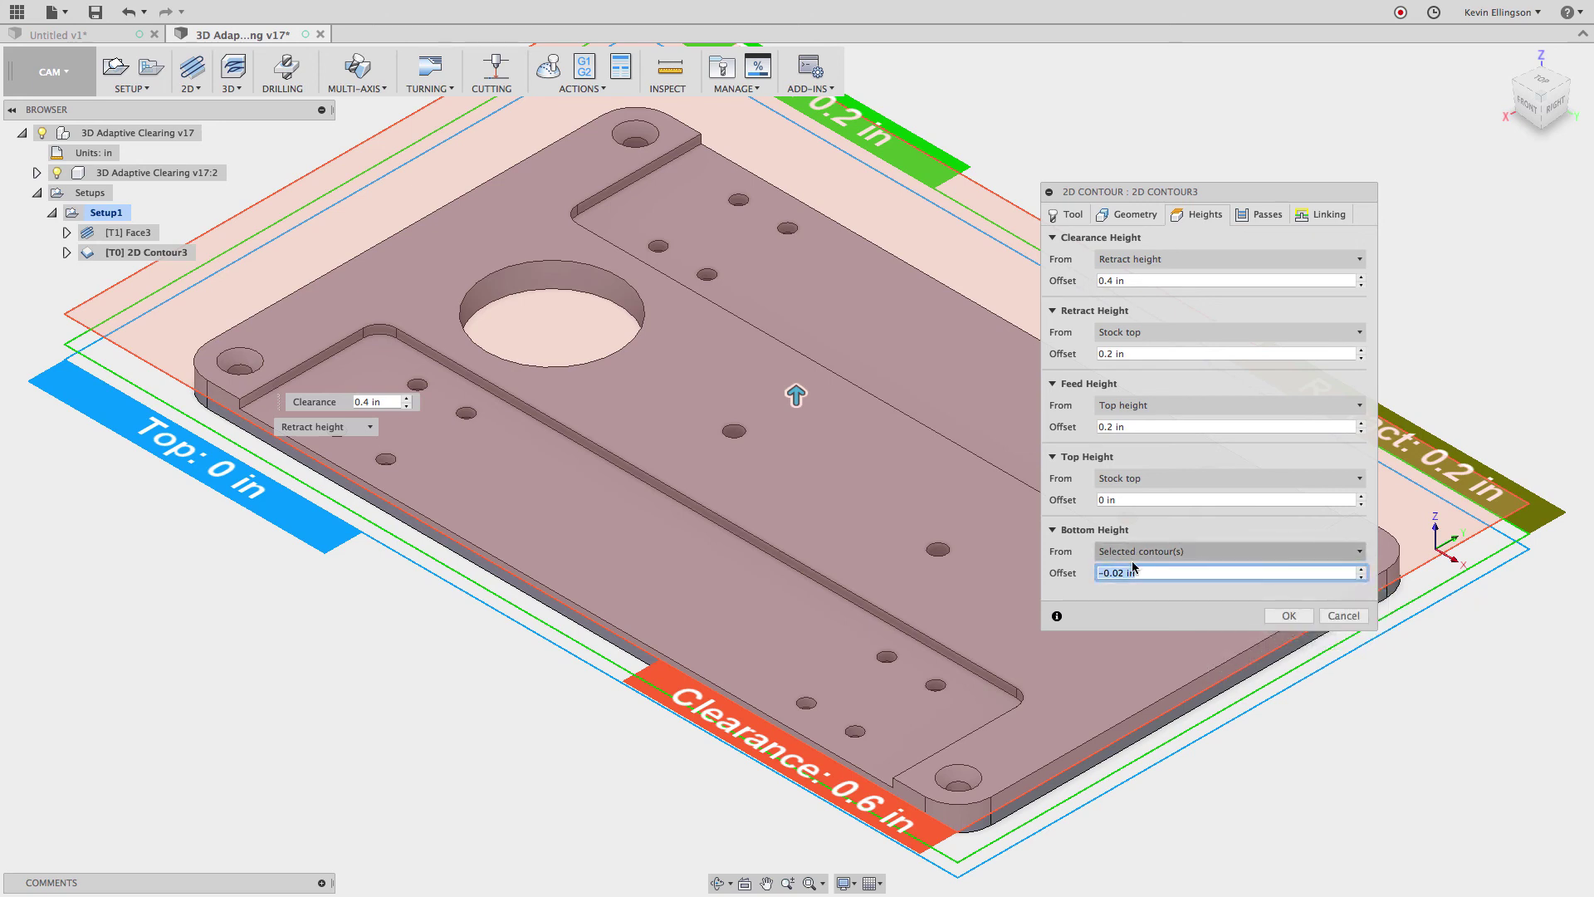
click(1252, 218)
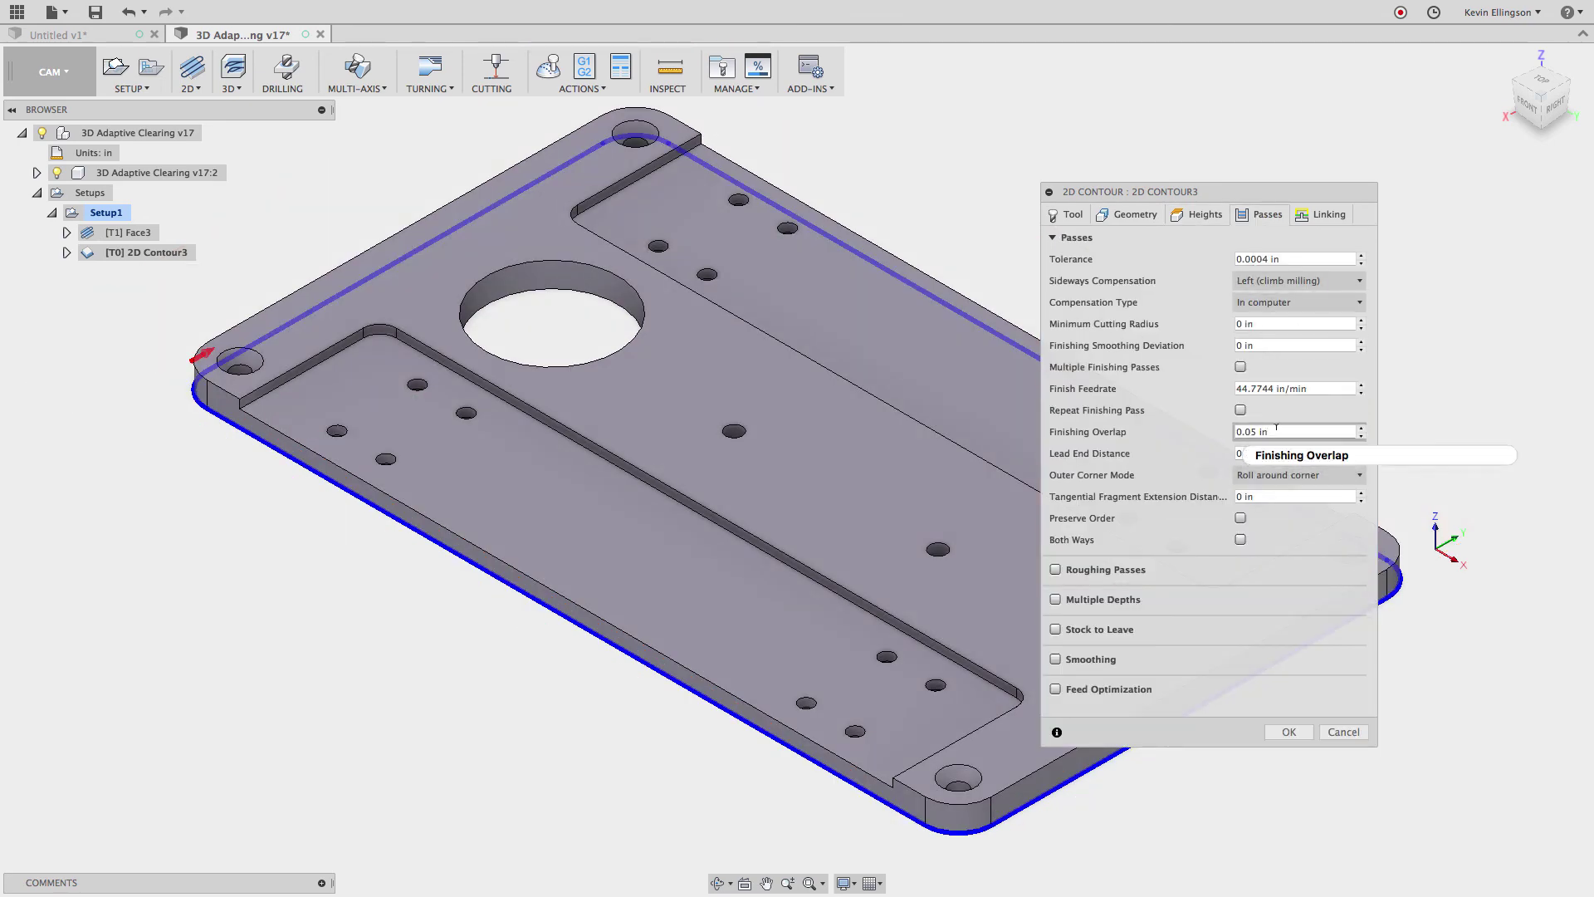
Step: Set the Bottom Height offset to -0.08 in, and reset it to the saved default
click(1204, 216)
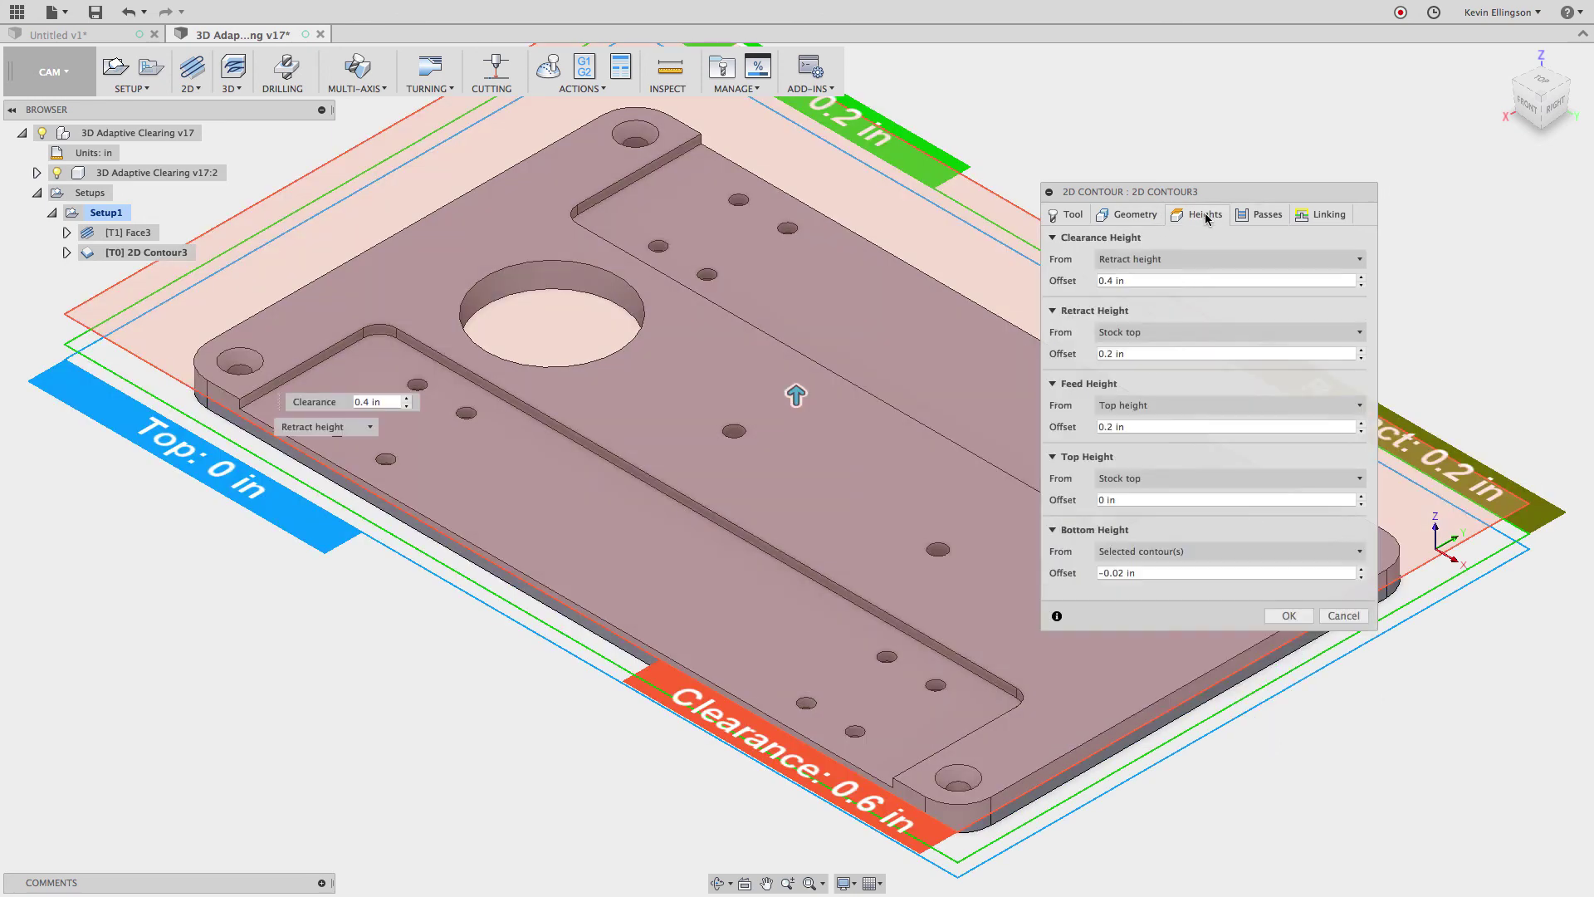
drag(1140, 572, 1085, 576)
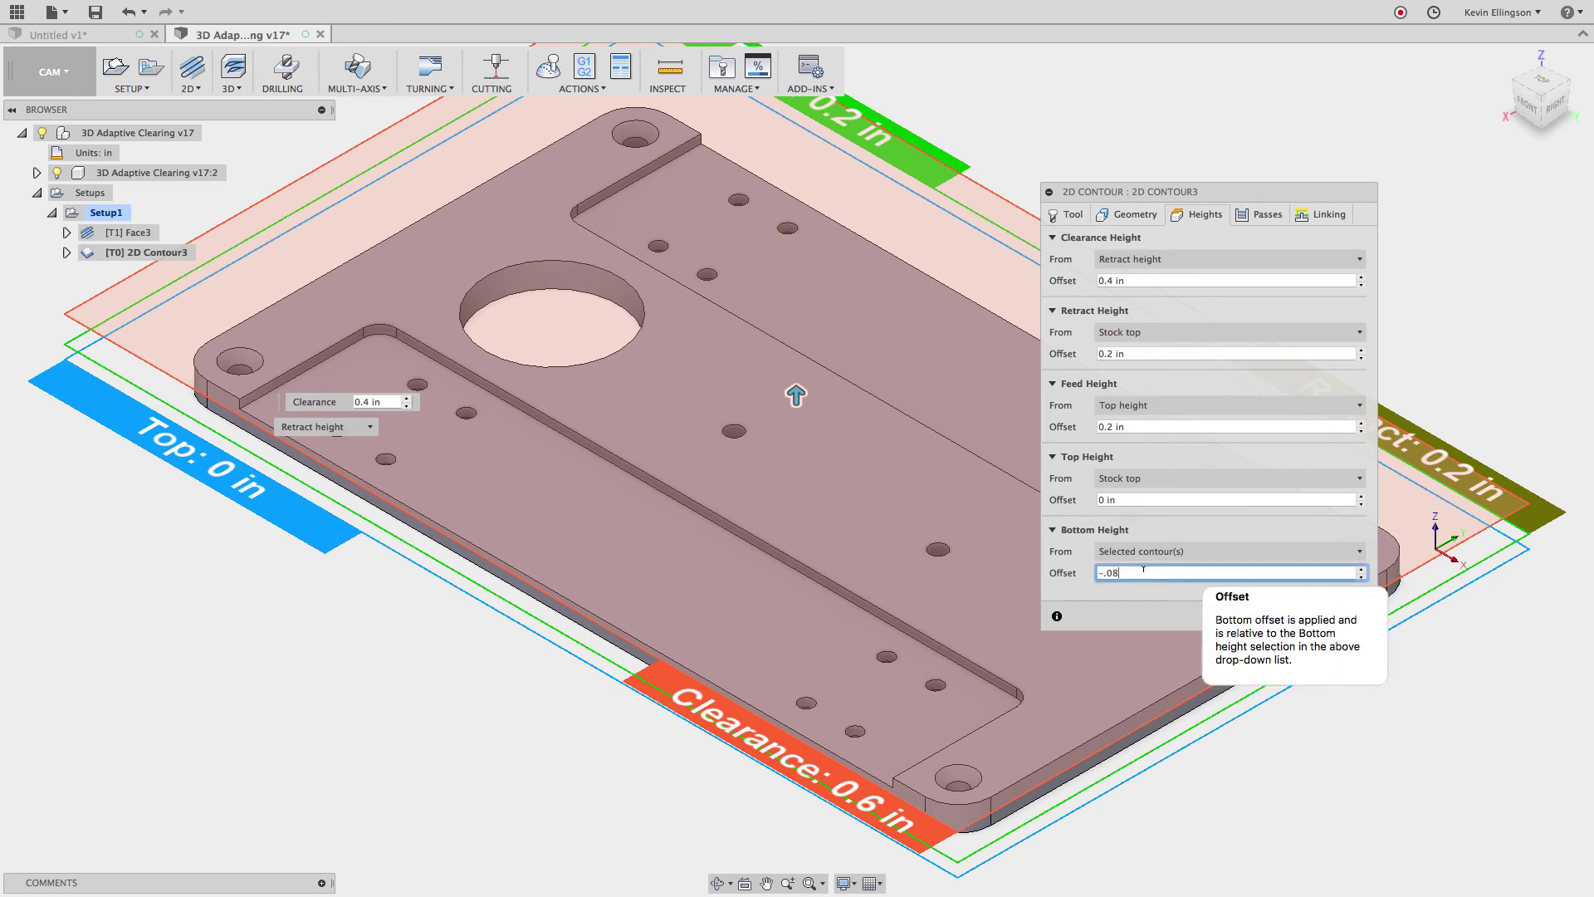
right_click(1144, 570)
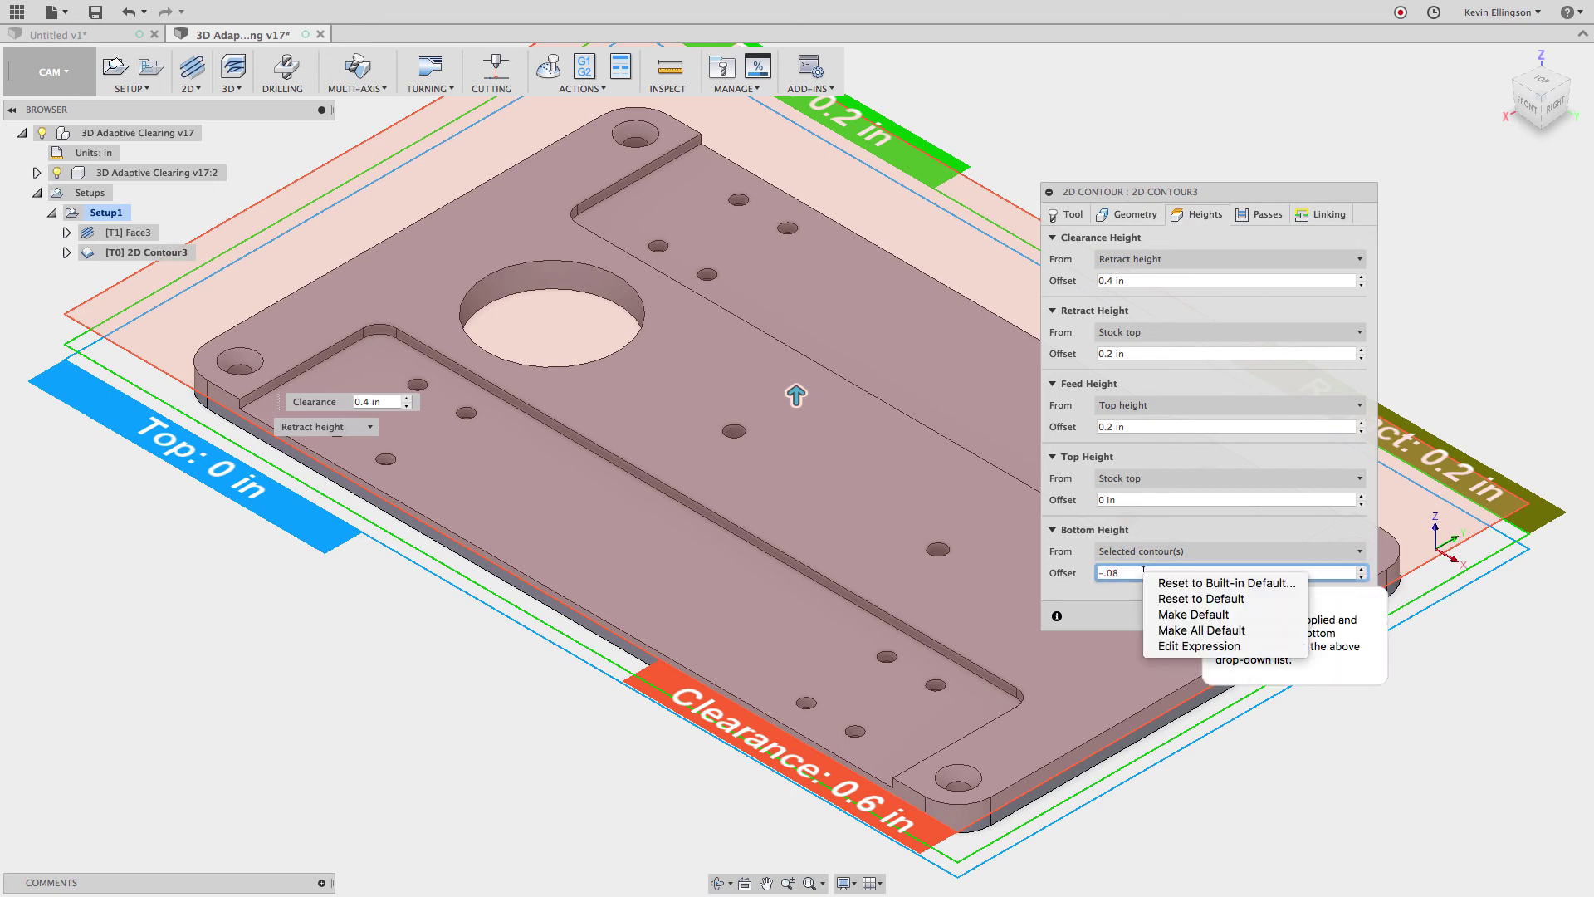
click(1260, 599)
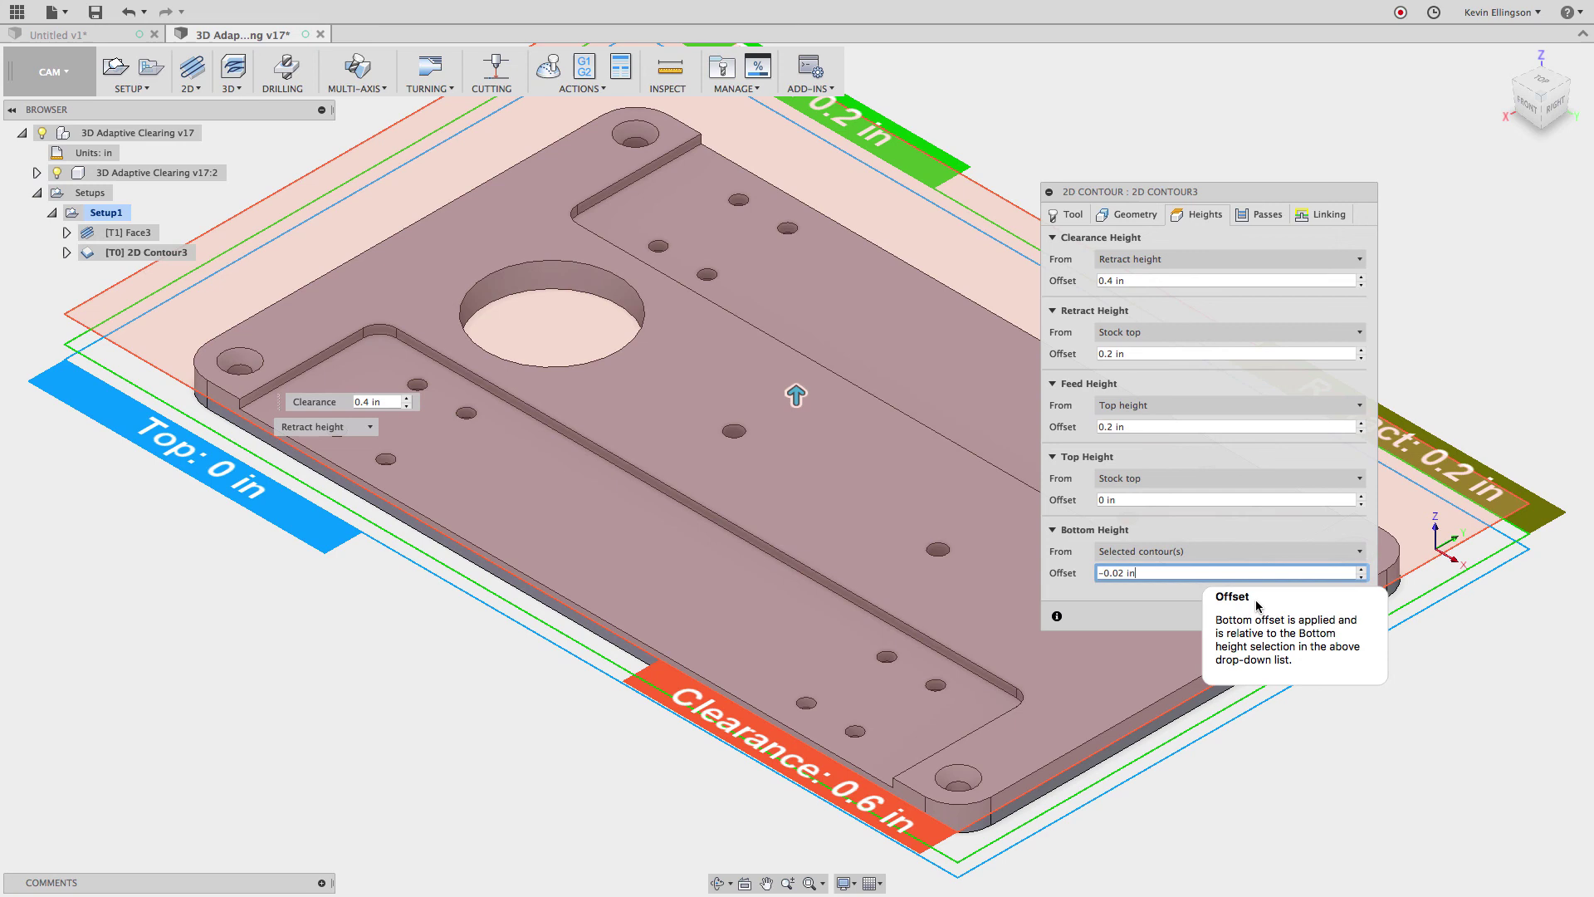
Step: Reset the Bottom Height offset to its built-in default
right_click(1206, 579)
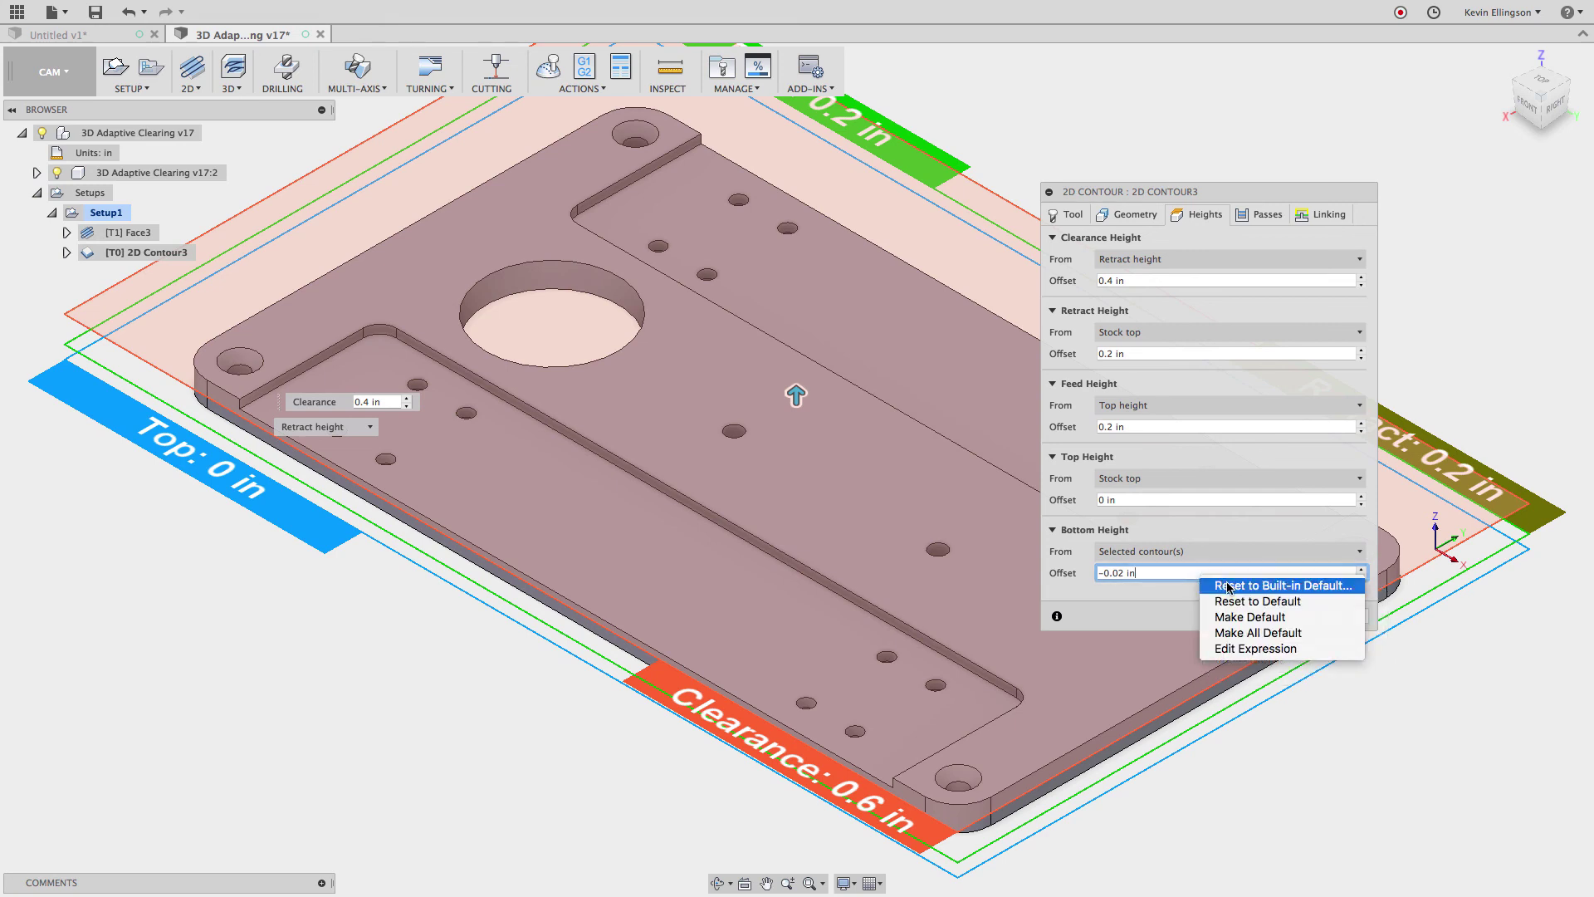
click(1229, 586)
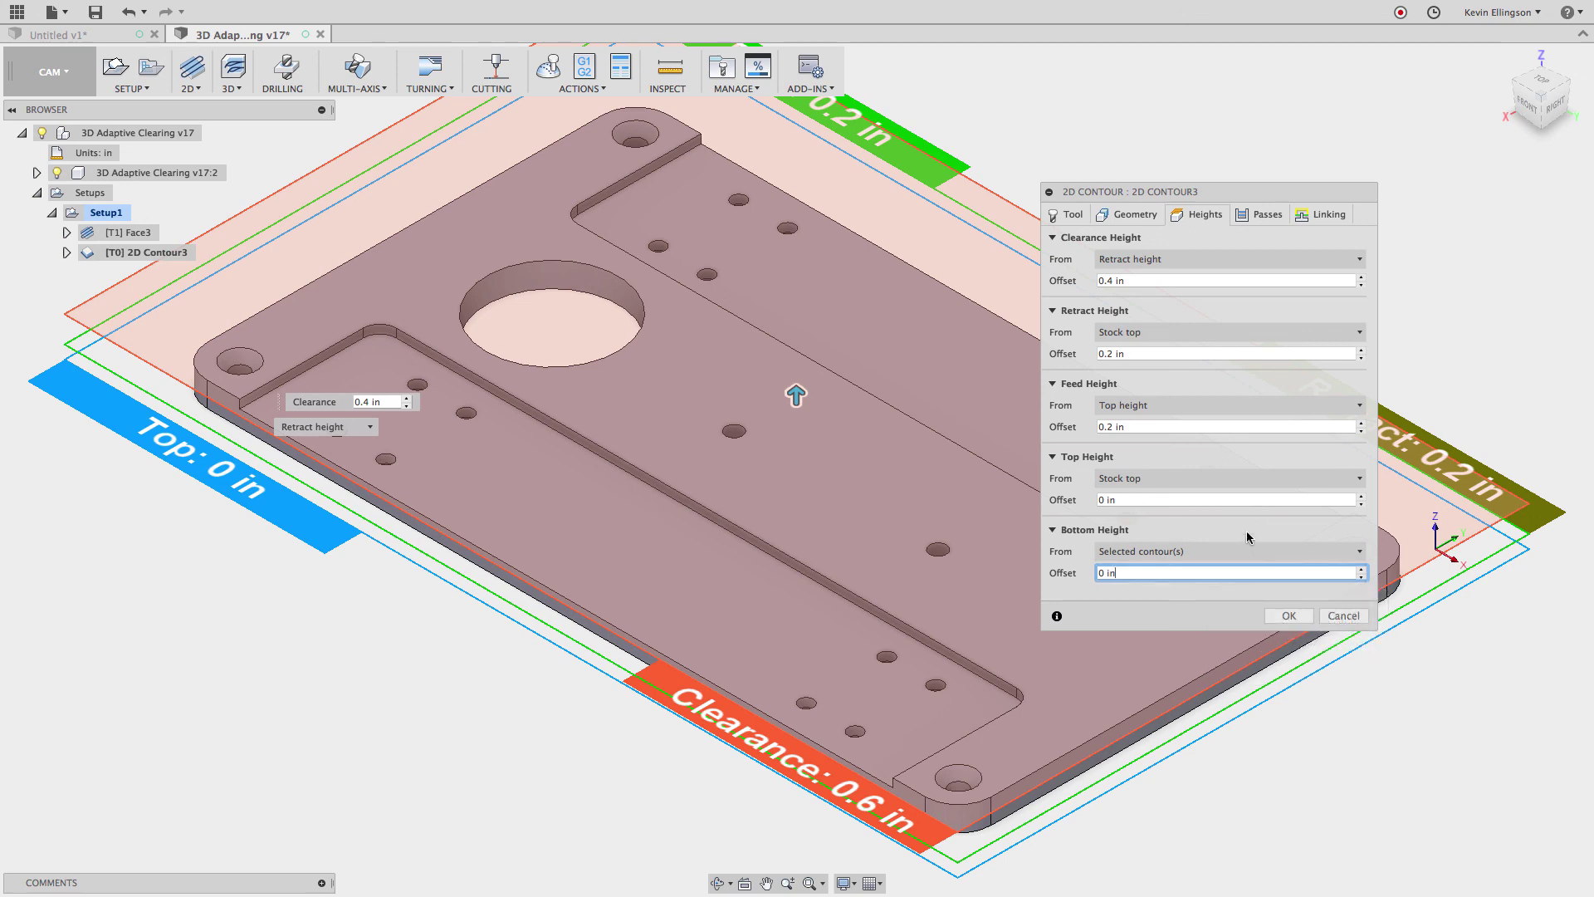
right_click(1207, 573)
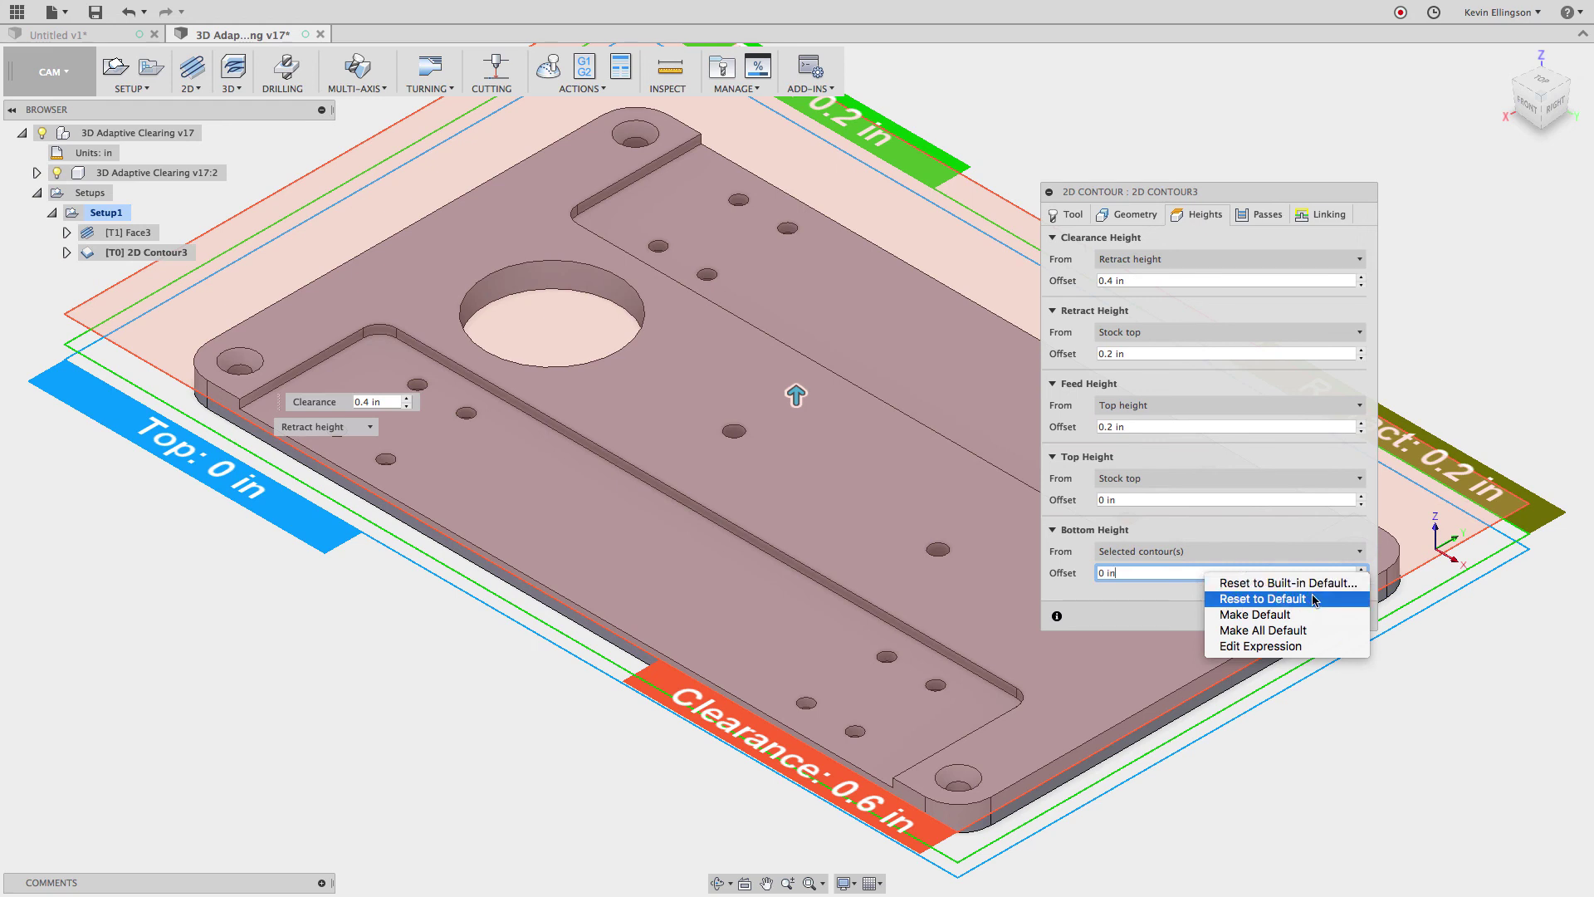
click(1307, 648)
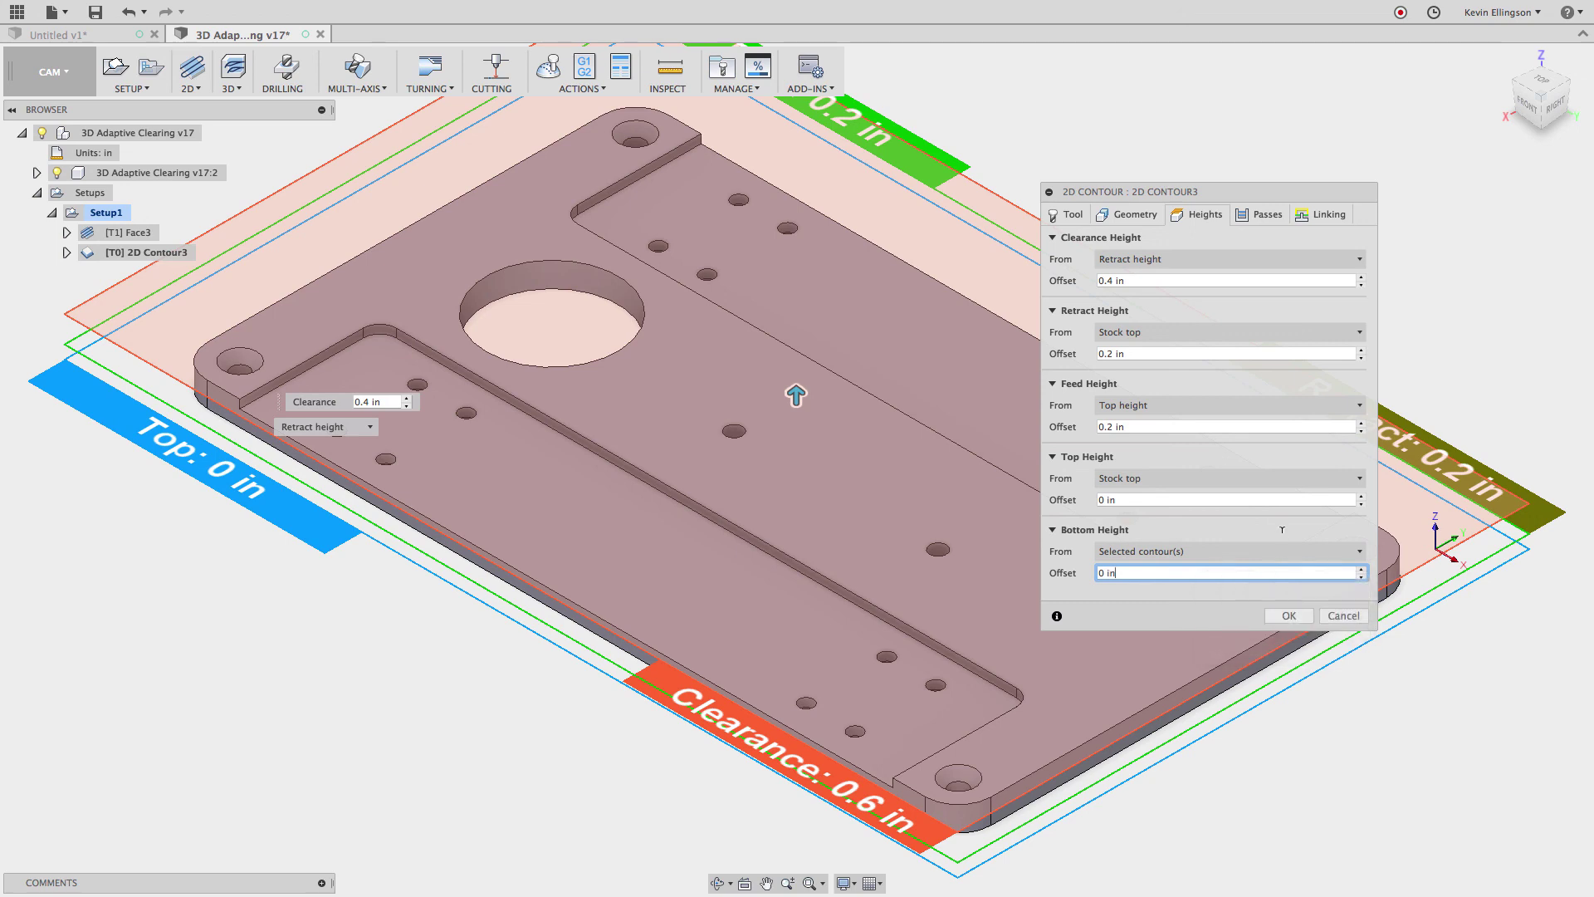